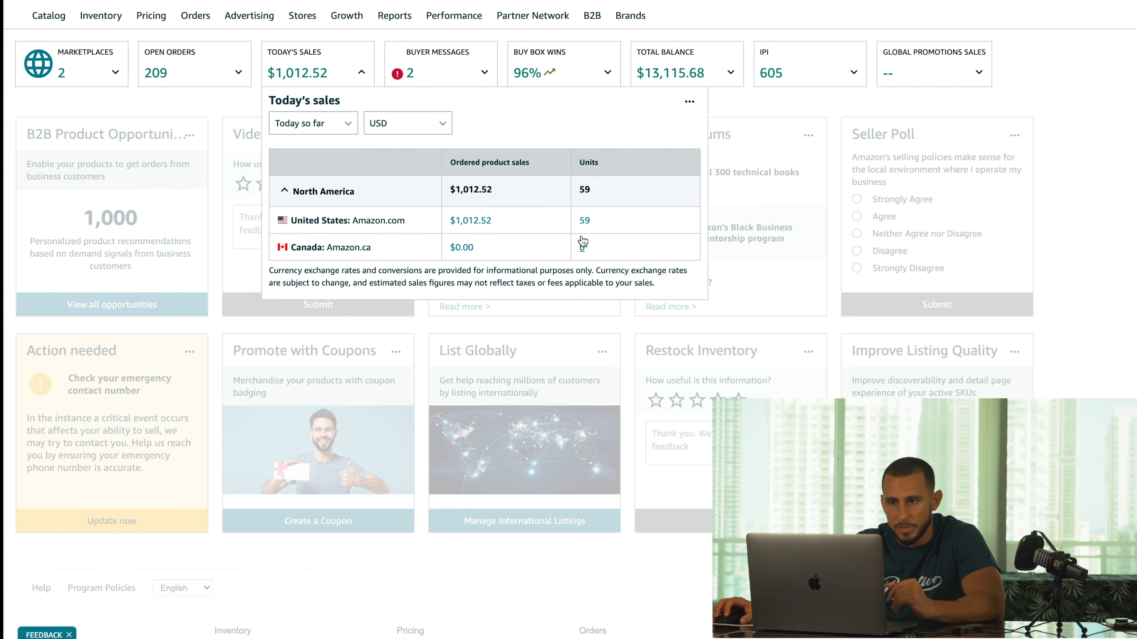
# - Check Today's sales for 7, 15 and 30 days ($76,415.72, 4,518 units), then close the breakdown
pyautogui.click(315, 125)
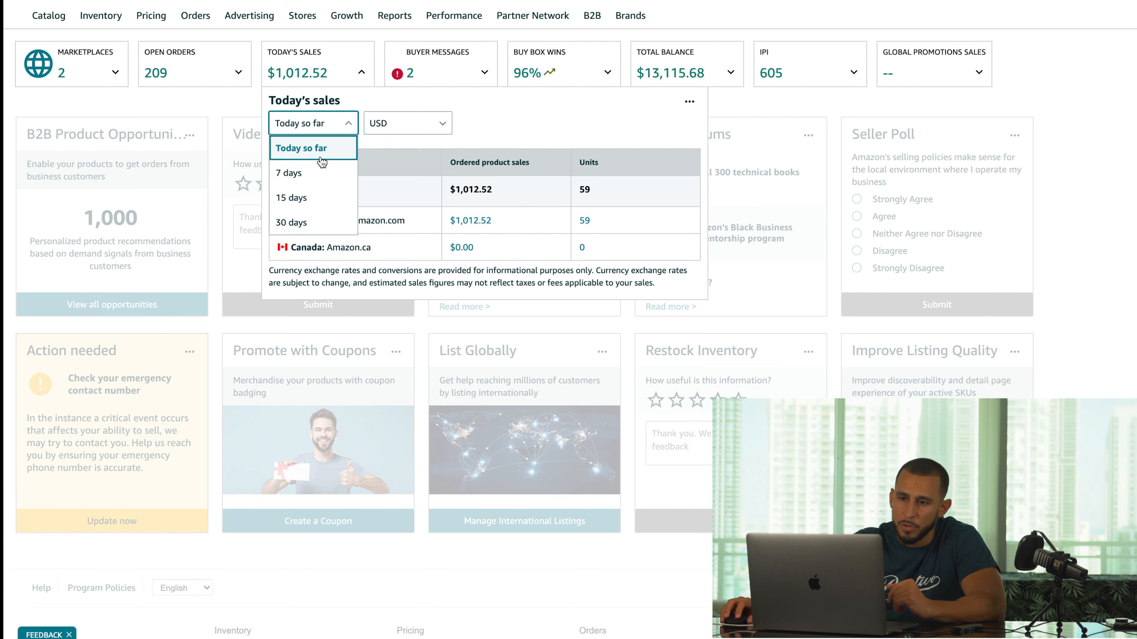
pyautogui.click(323, 174)
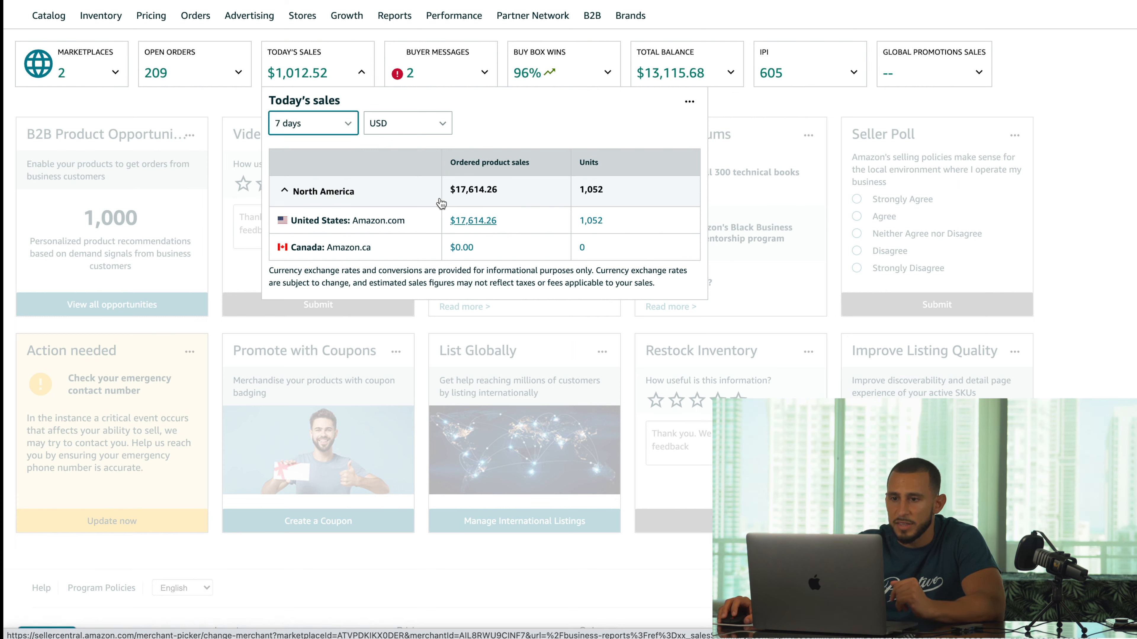
pyautogui.click(344, 134)
pyautogui.click(332, 197)
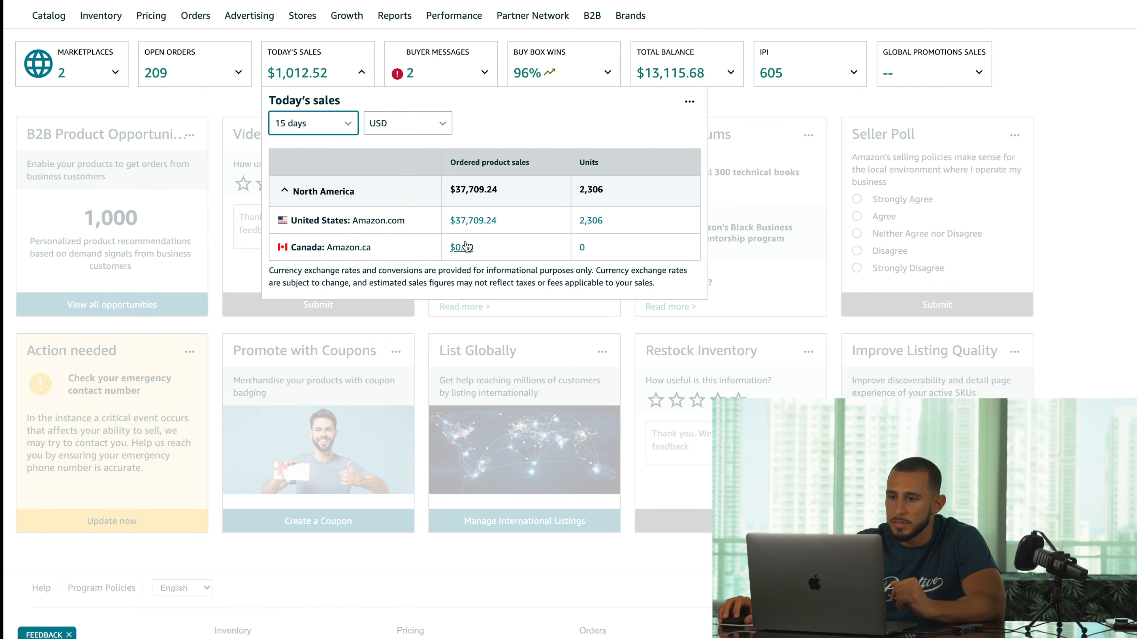
pyautogui.click(319, 130)
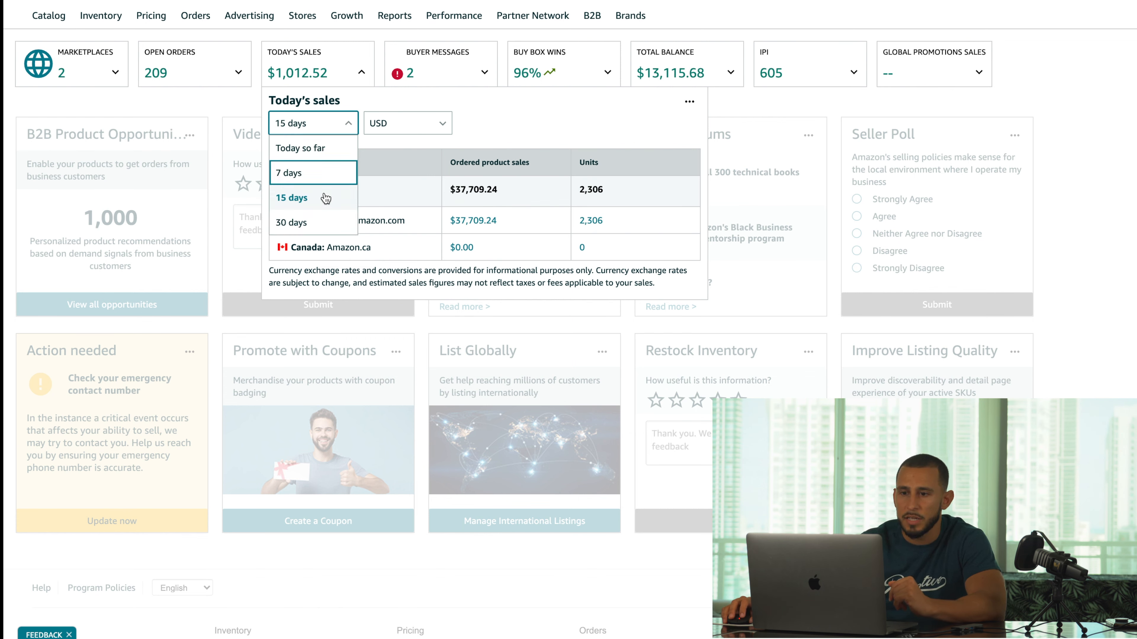
pyautogui.click(326, 223)
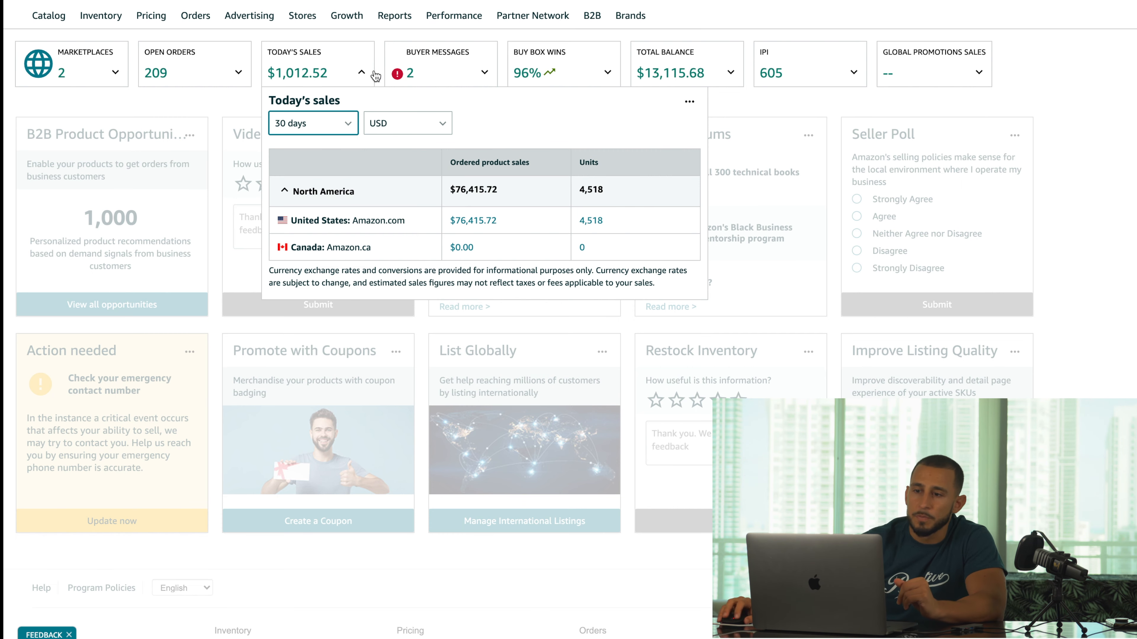
pyautogui.click(218, 112)
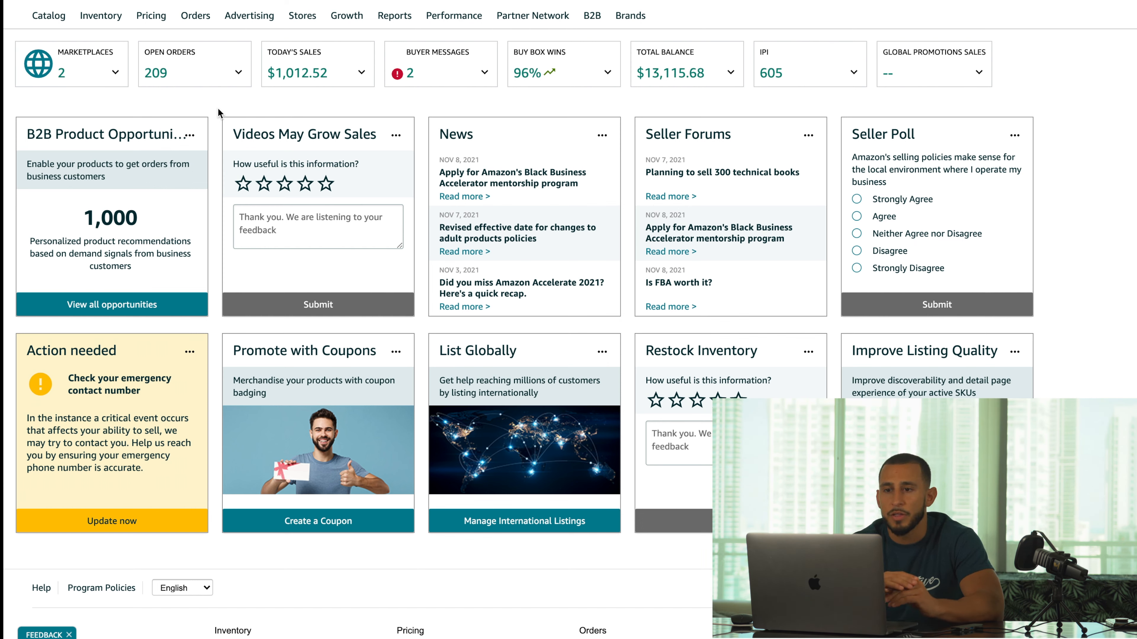
# - Go to Manage Inventory from the Inventory menu and start adding a product
pyautogui.moveTo(102, 16)
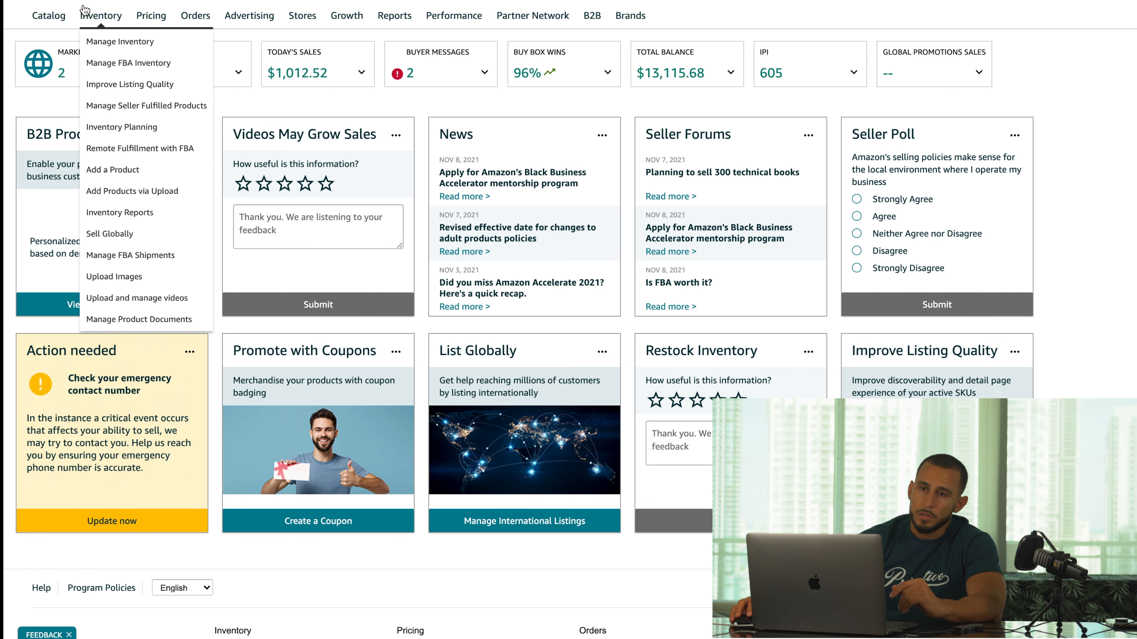
pyautogui.click(121, 42)
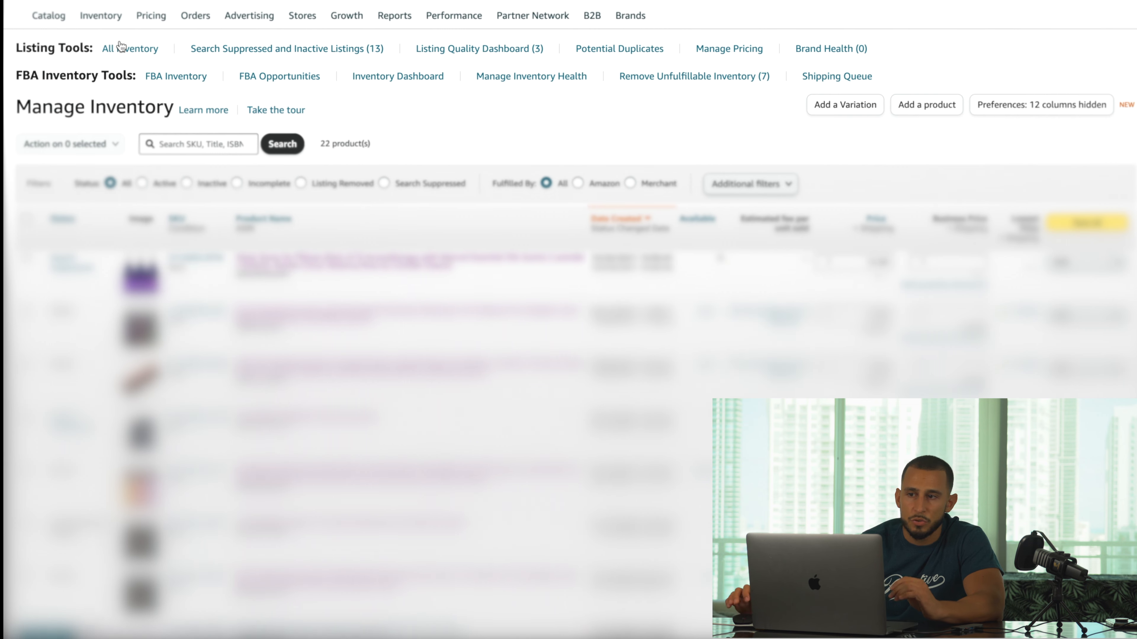
pyautogui.click(936, 115)
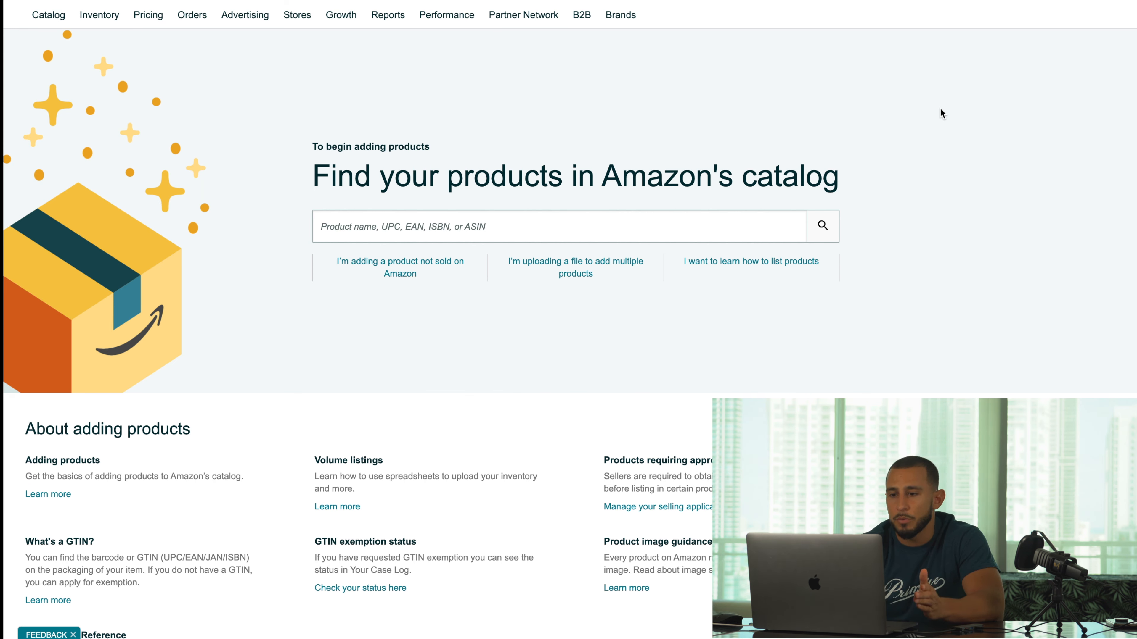
# - Choose to list a product not sold on Amazon and search product types for 'meal prep containers'
pyautogui.click(415, 269)
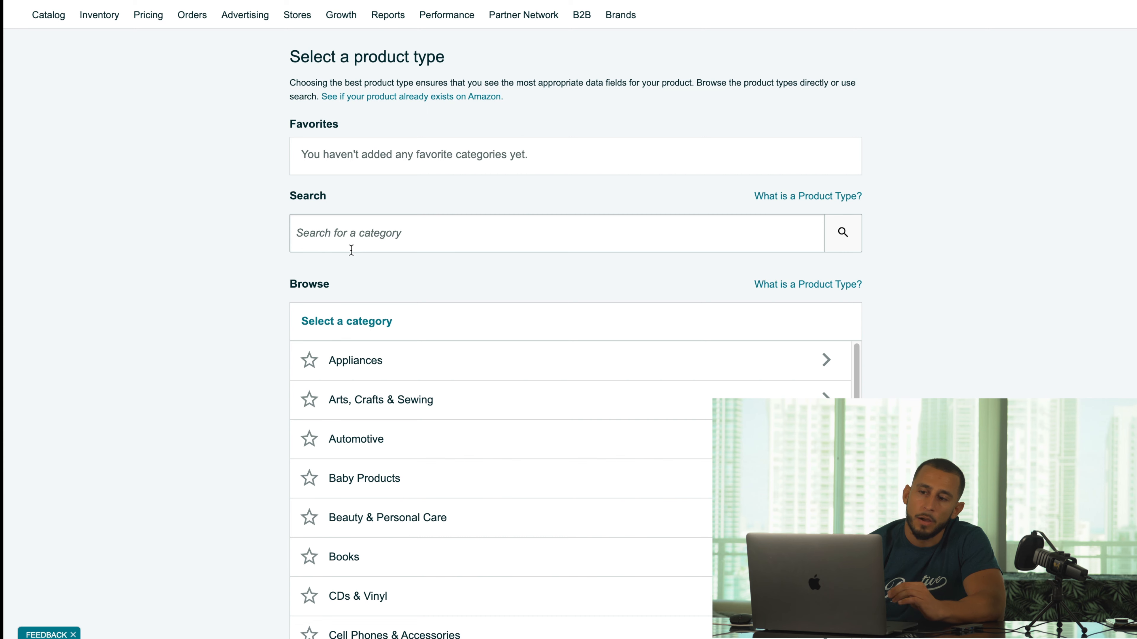
pyautogui.click(419, 246)
pyautogui.write('me')
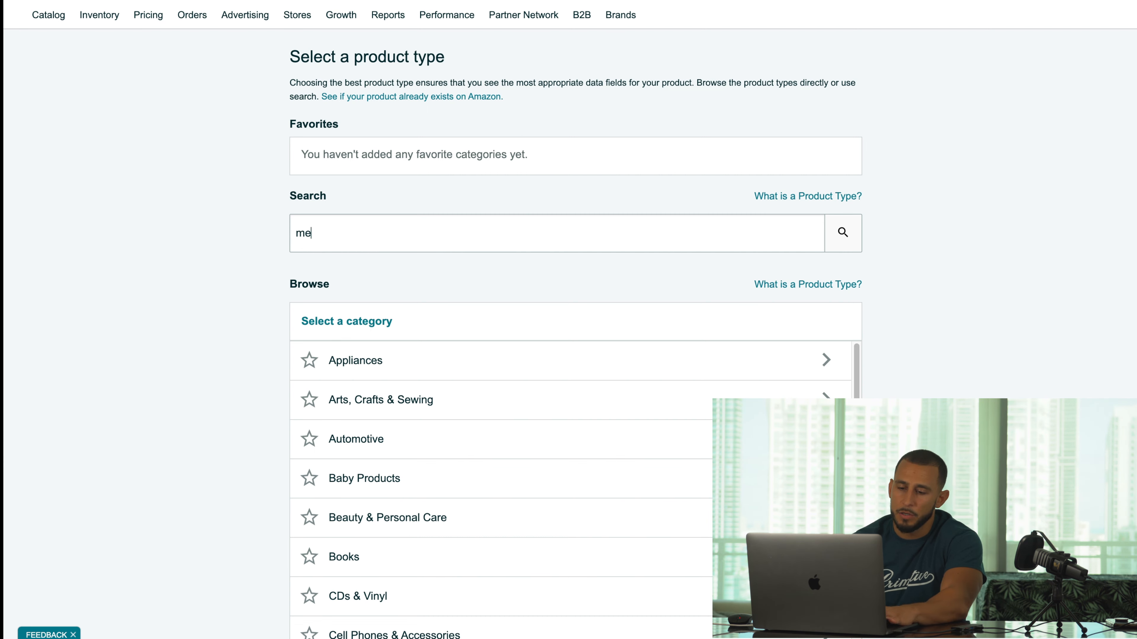
pyautogui.write('al prep cont')
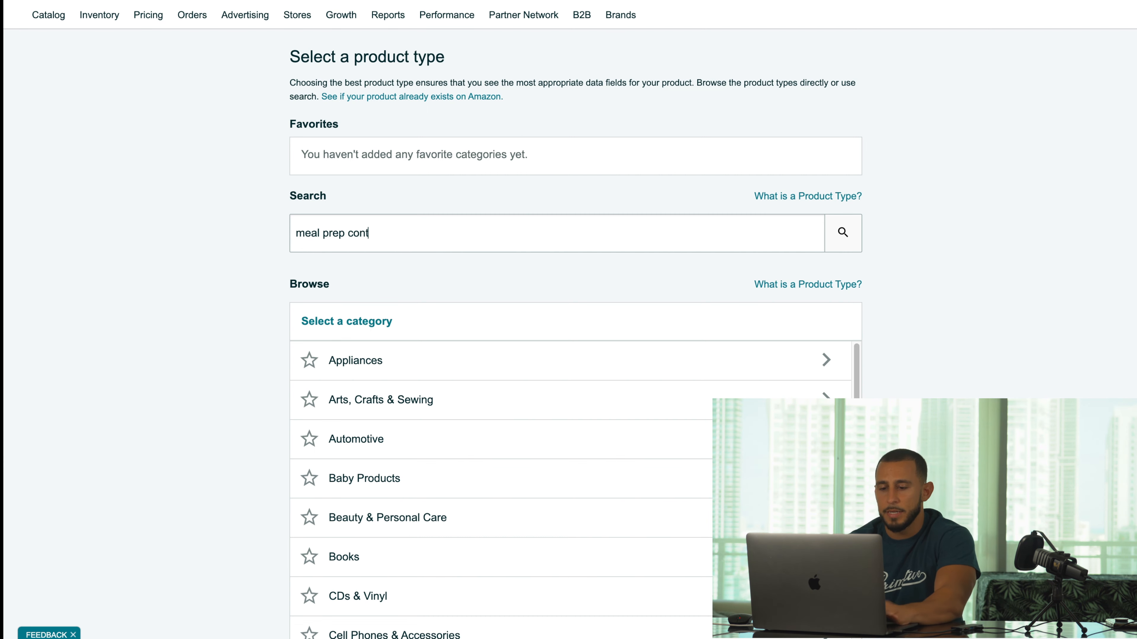
pyautogui.write('ainers')
pyautogui.press('Return')
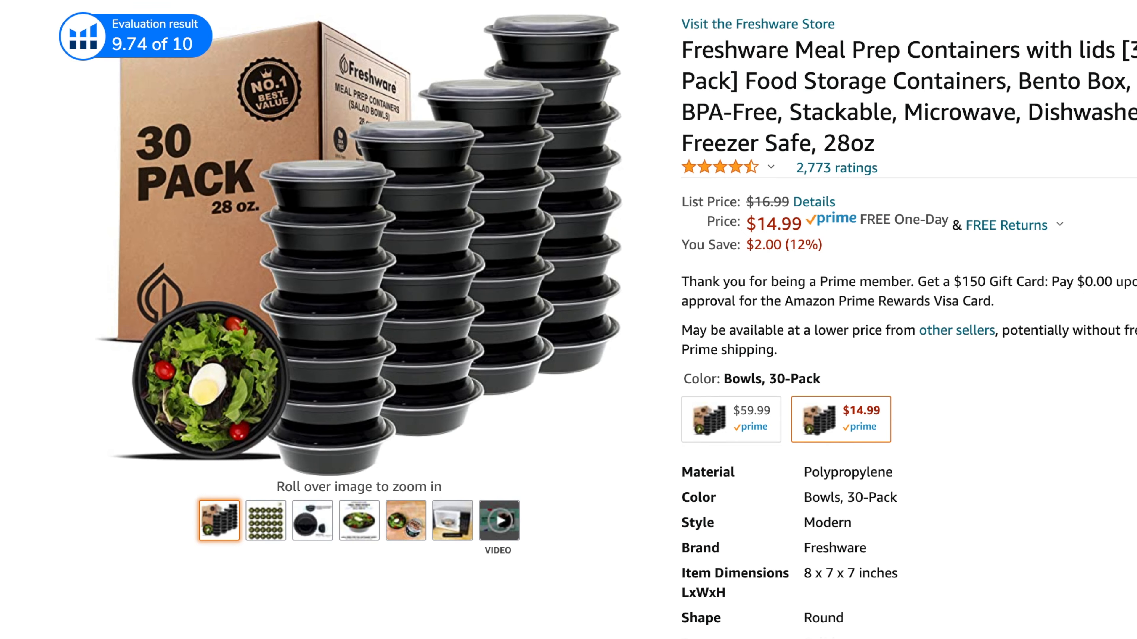
# - Scroll the Freshware listing to Product information and highlight its Best Sellers Rank (#4,856 in Kitchen & Dining)
pyautogui.scroll(-5, 569, 320)
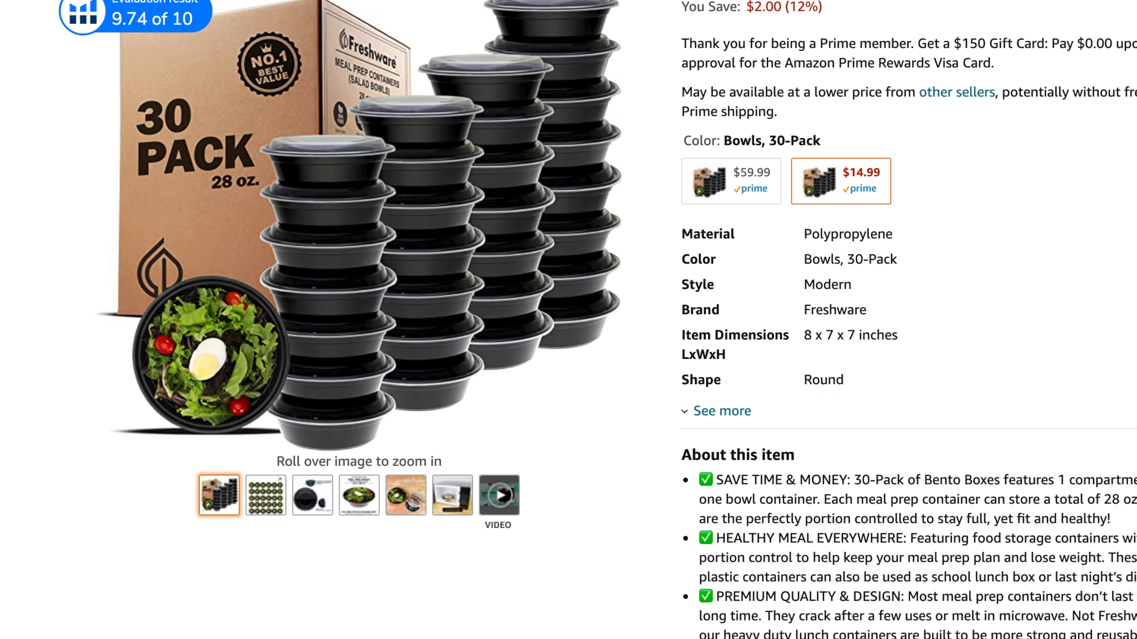
pyautogui.scroll(-15, 568, 320)
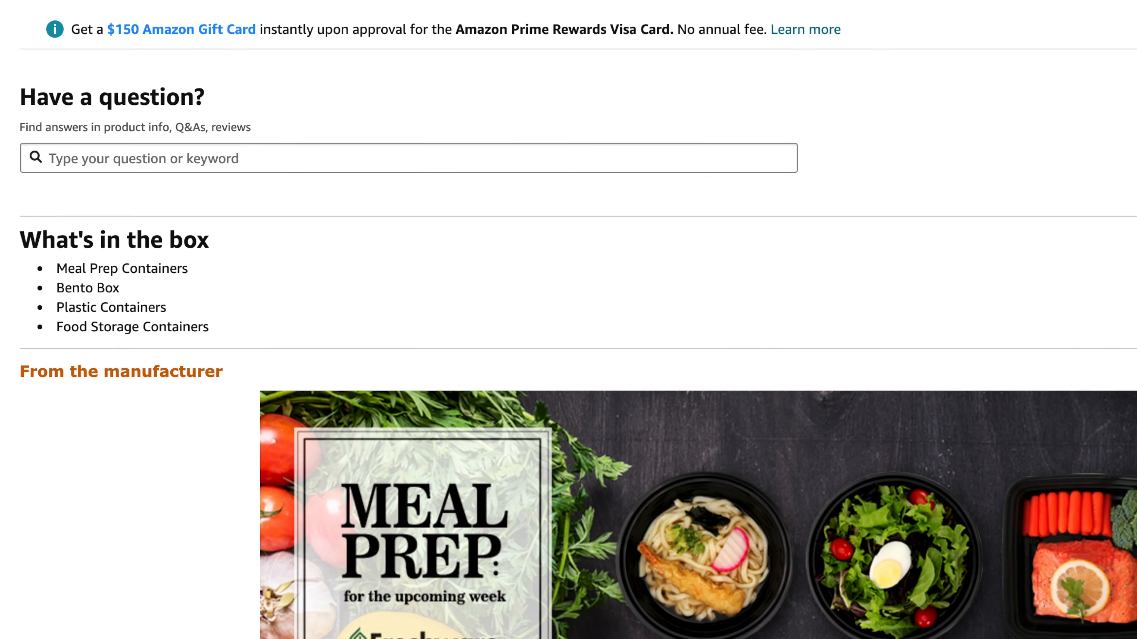
pyautogui.scroll(-20, 569, 320)
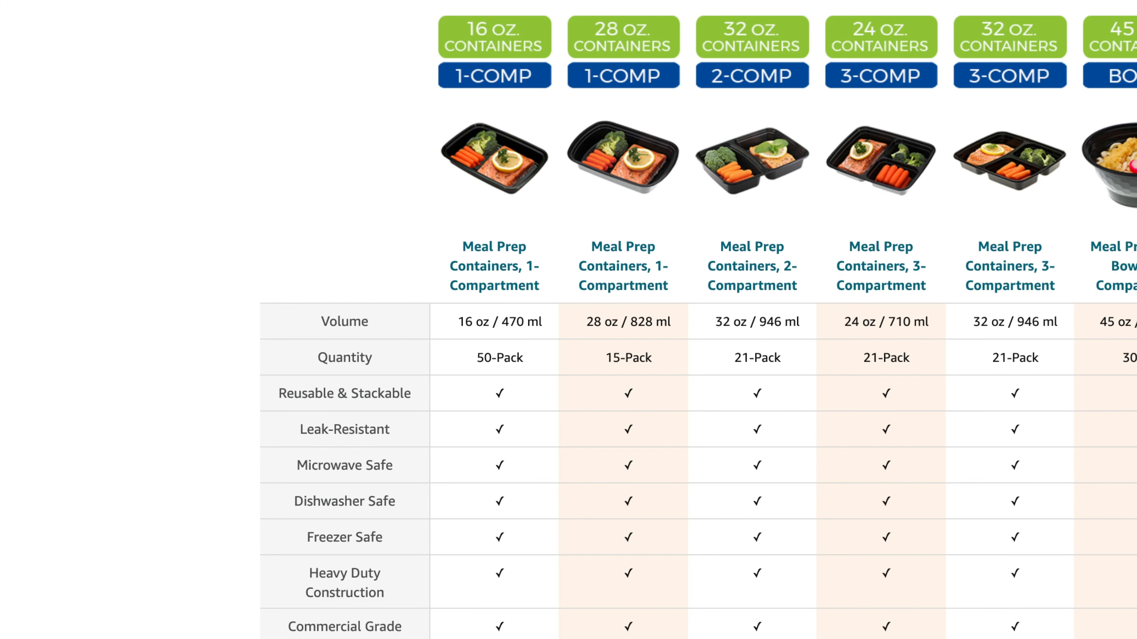
pyautogui.scroll(-15, 569, 320)
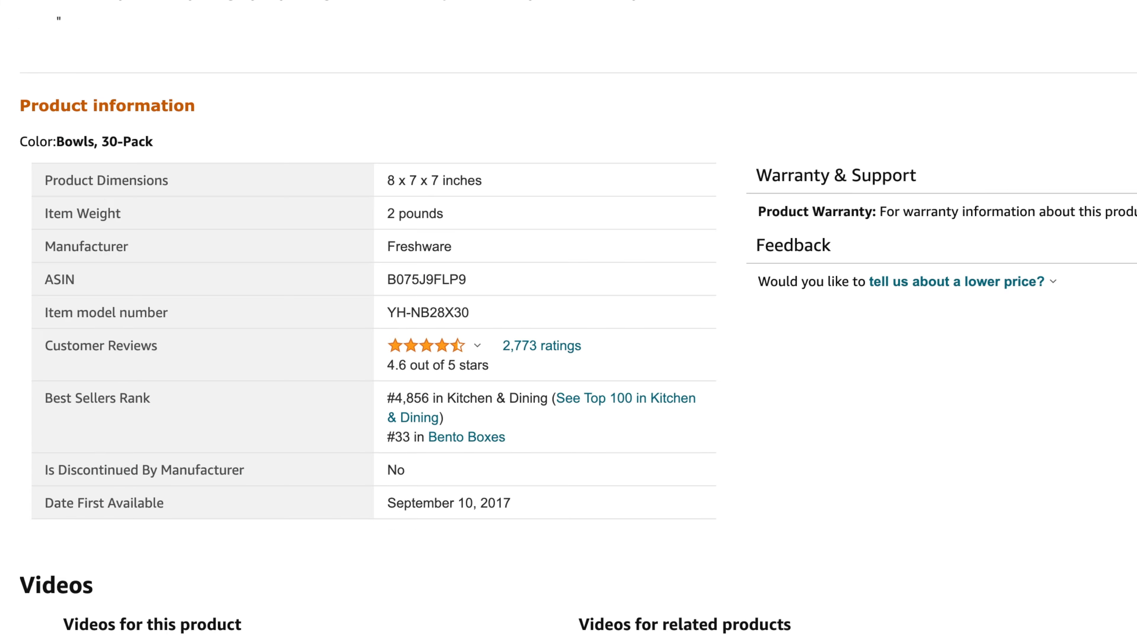
pyautogui.moveTo(506, 441); pyautogui.dragTo(37, 393)
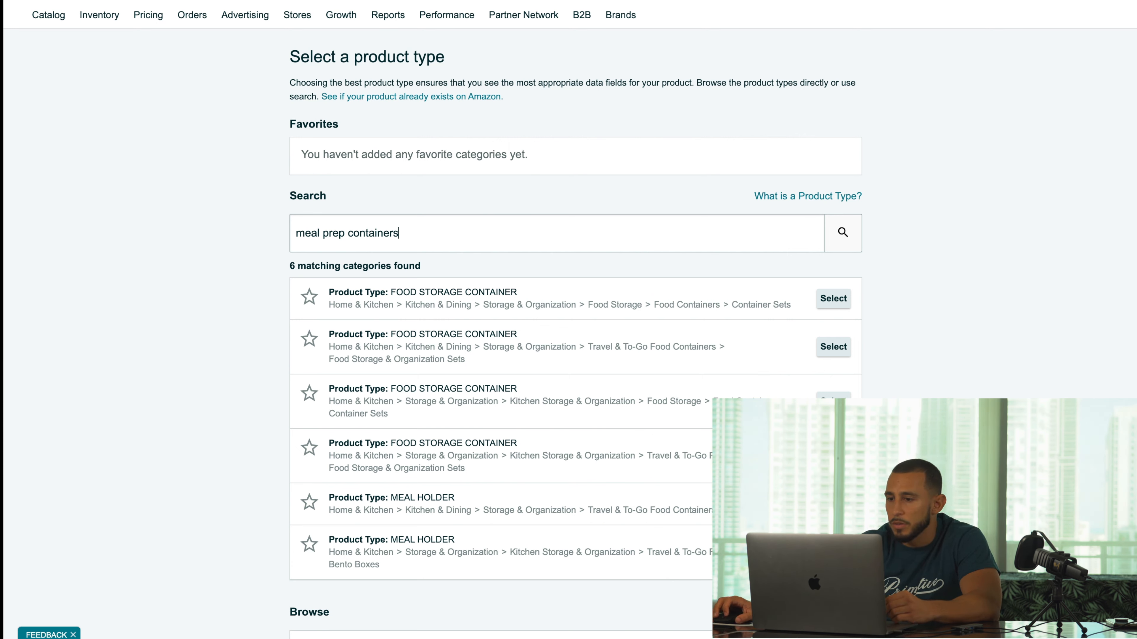
# - Select the Travel & To-Go Food Containers > Food Storage & Organization Sets product type
pyautogui.click(834, 456)
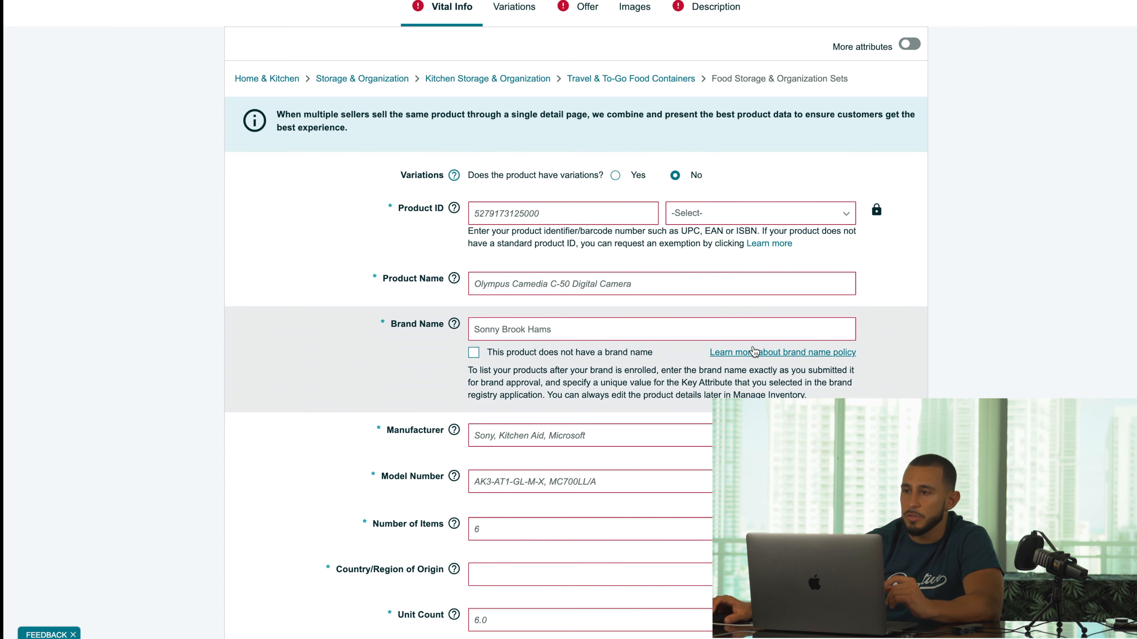
# - Turn on More attributes to show Compliance, Keywords and More Details, then open nationwidebarcode.com in a new tab
pyautogui.click(913, 45)
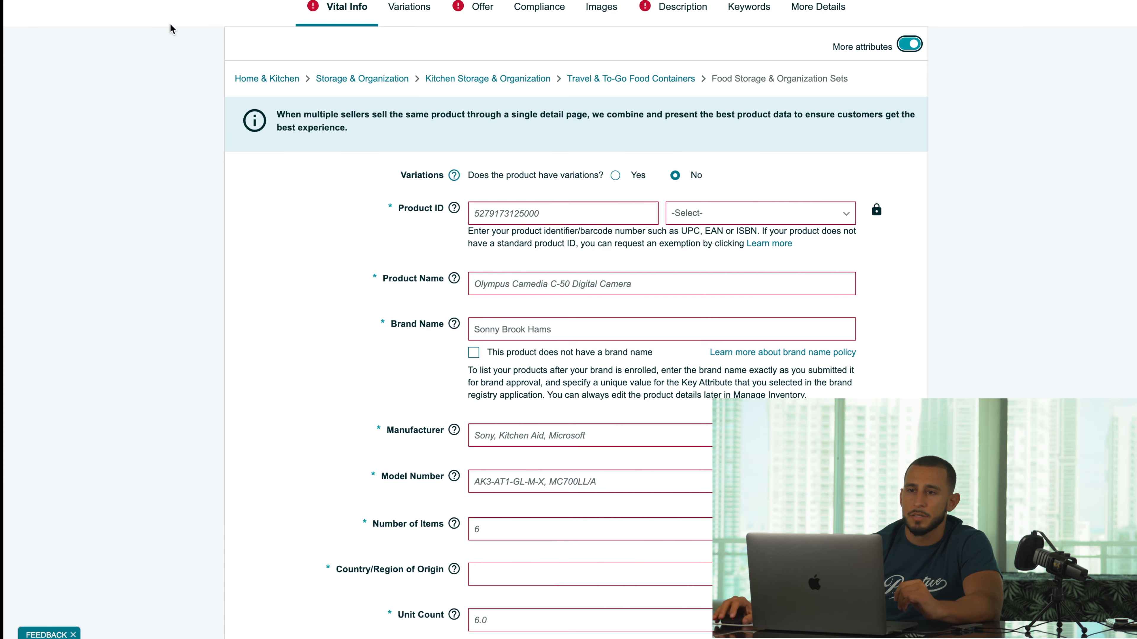
pyautogui.press('super+t')
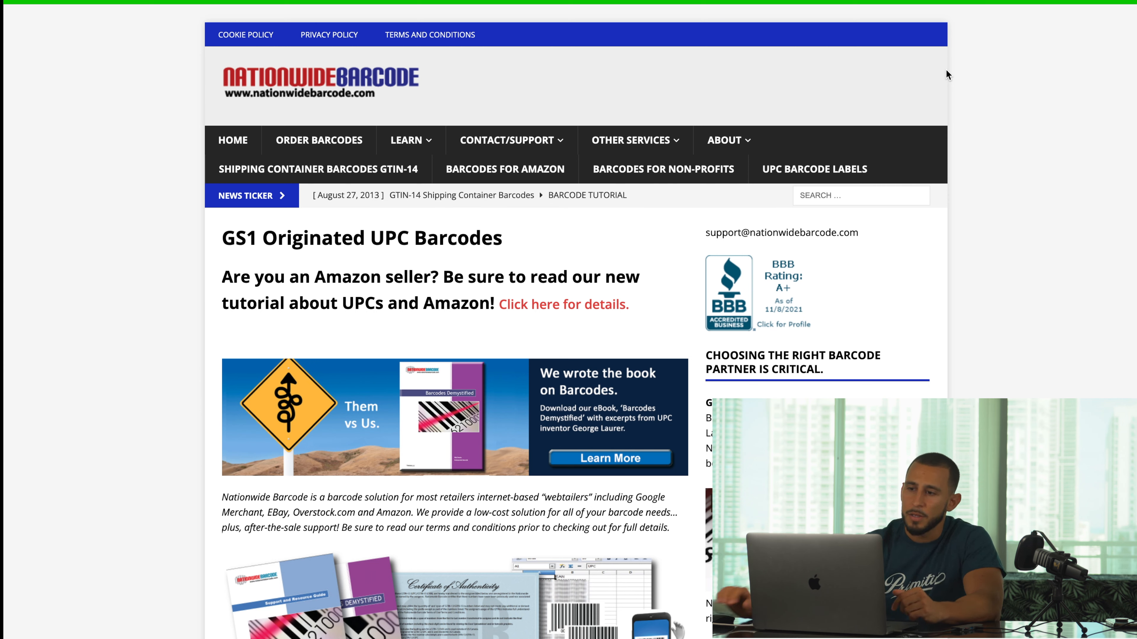
pyautogui.moveTo(558, 149)
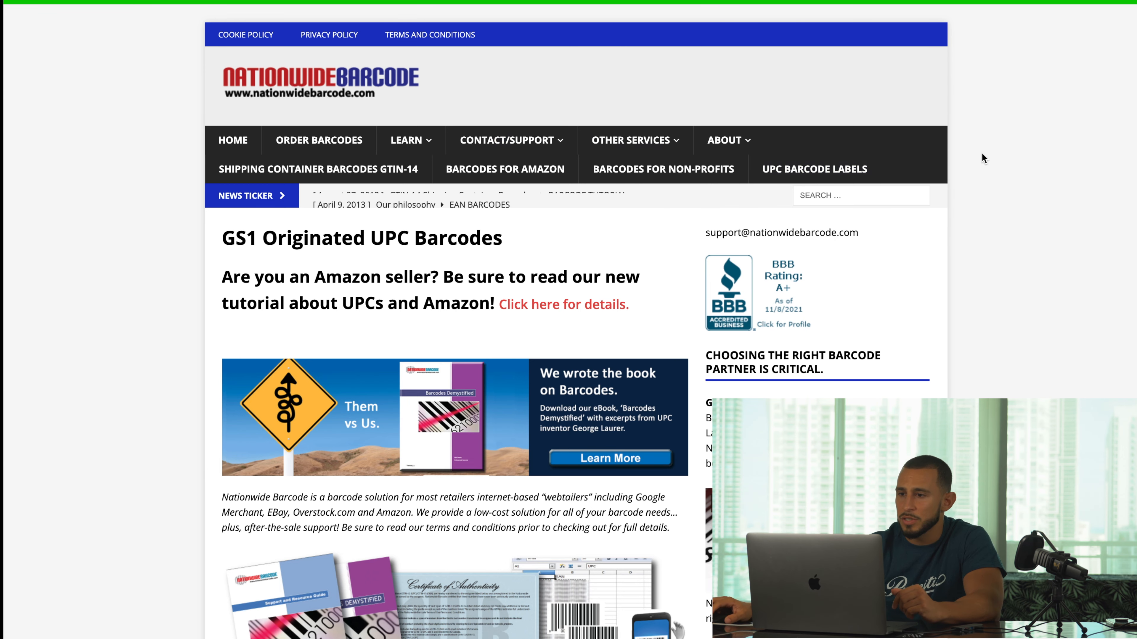
pyautogui.scroll(-2, 980, 157)
pyautogui.scroll(2, 980, 157)
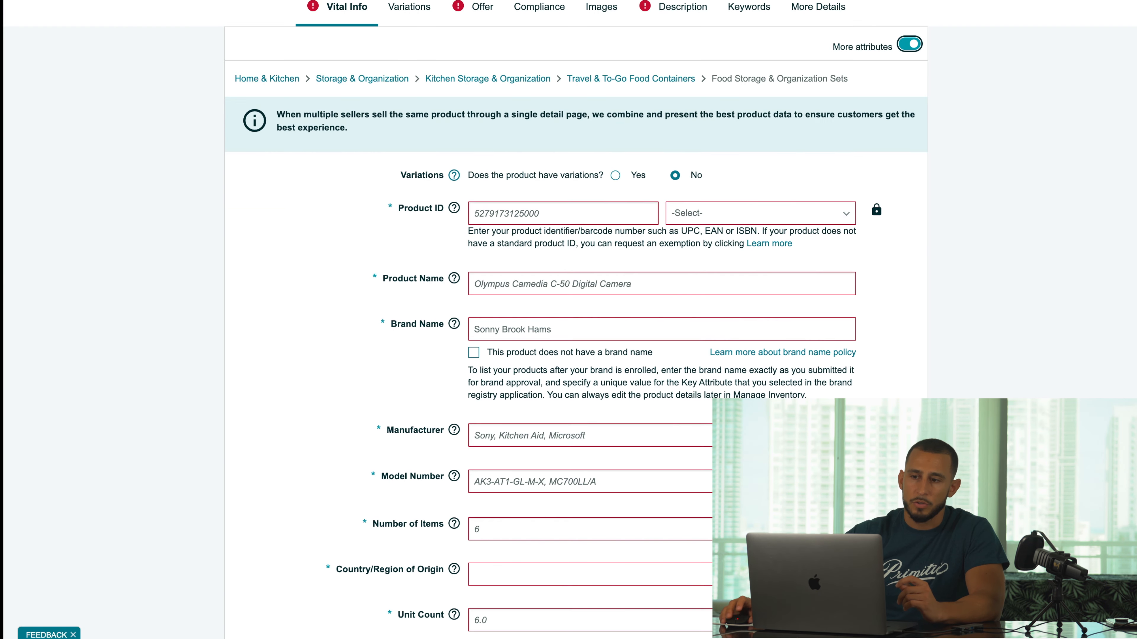
# - Set the listing's Product ID type to UPC
pyautogui.click(743, 213)
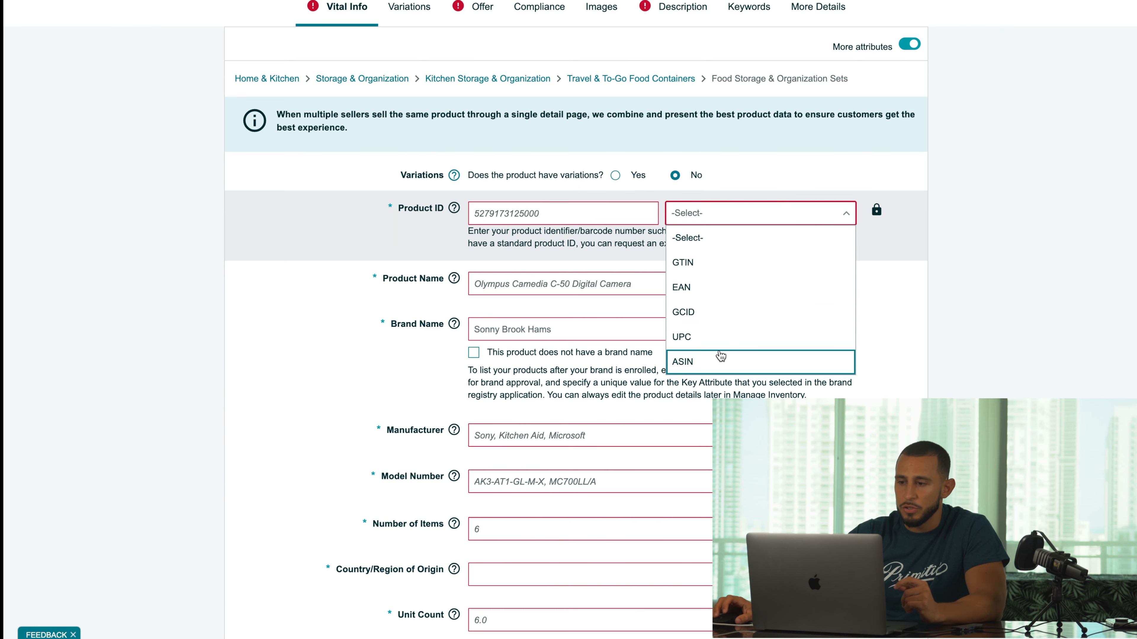
pyautogui.click(721, 338)
pyautogui.click(610, 218)
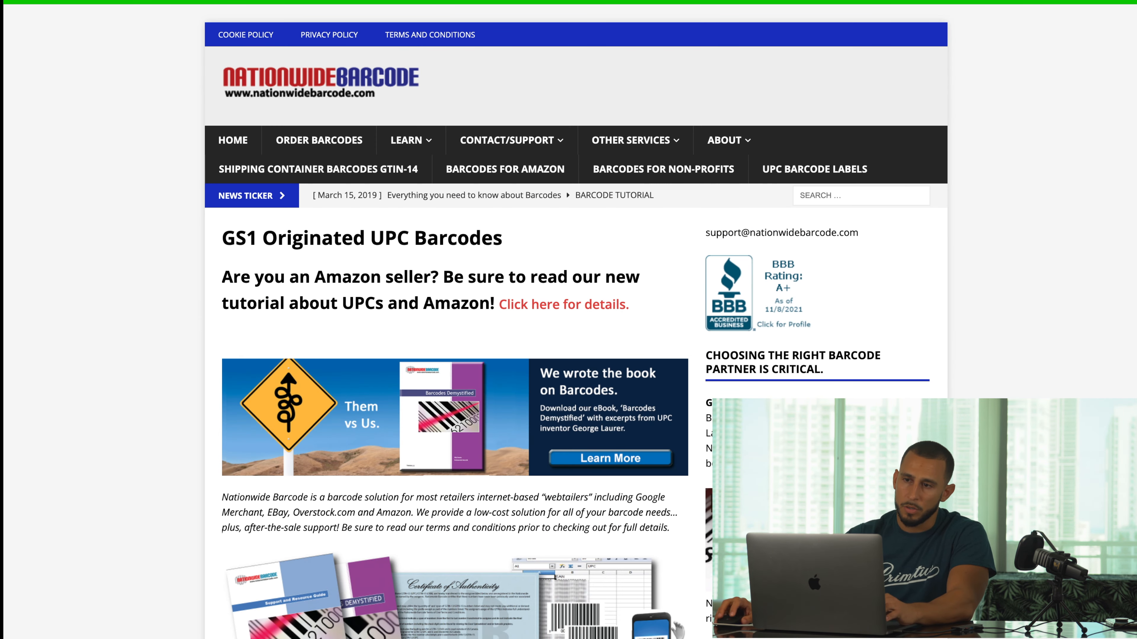
# - Open a new tab and enter drive.google in the address bar
pyautogui.press('super+t')
pyautogui.write('driv.')
pyautogui.press('BackSpace')
pyautogui.press('BackSpace')
pyautogui.press('BackSpace')
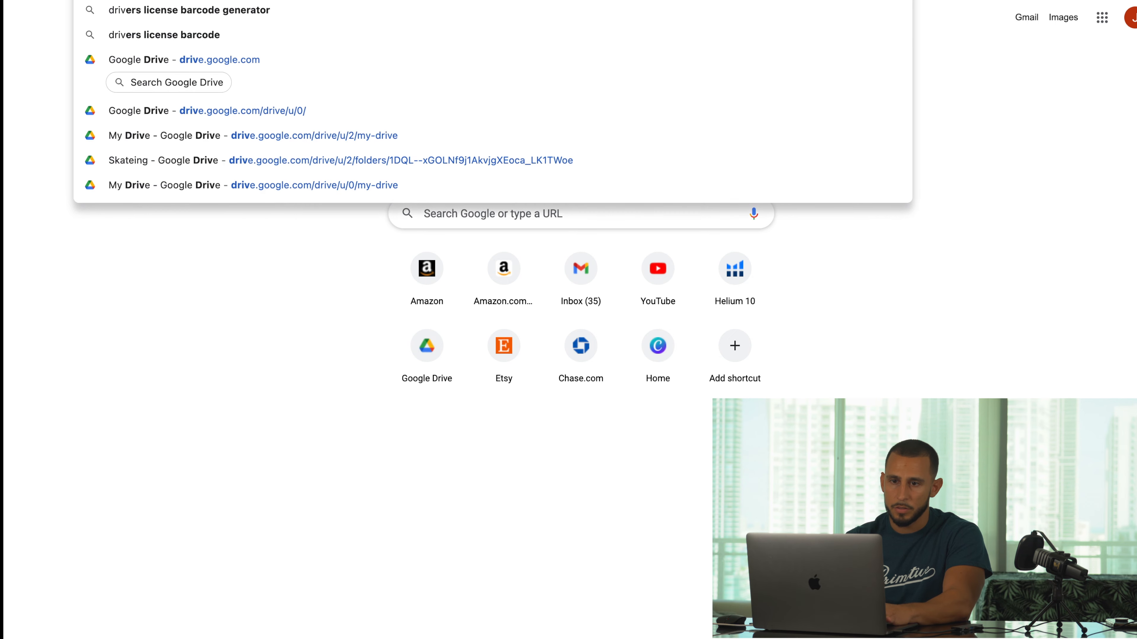
pyautogui.press('BackSpace')
pyautogui.press('BackSpace')
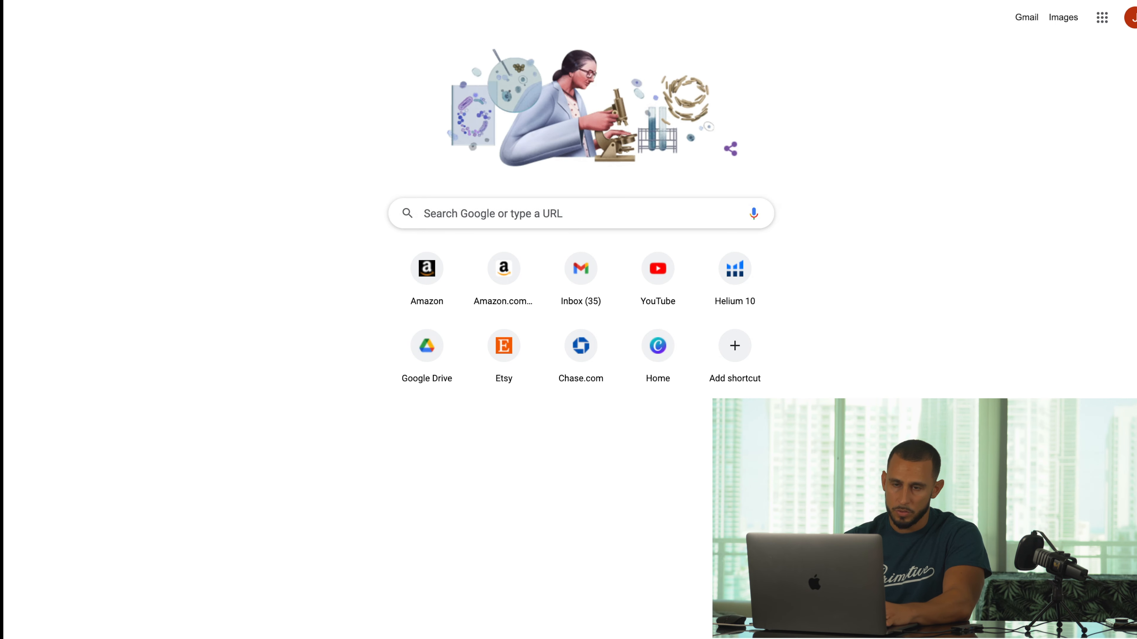
pyautogui.write('drive.goog')
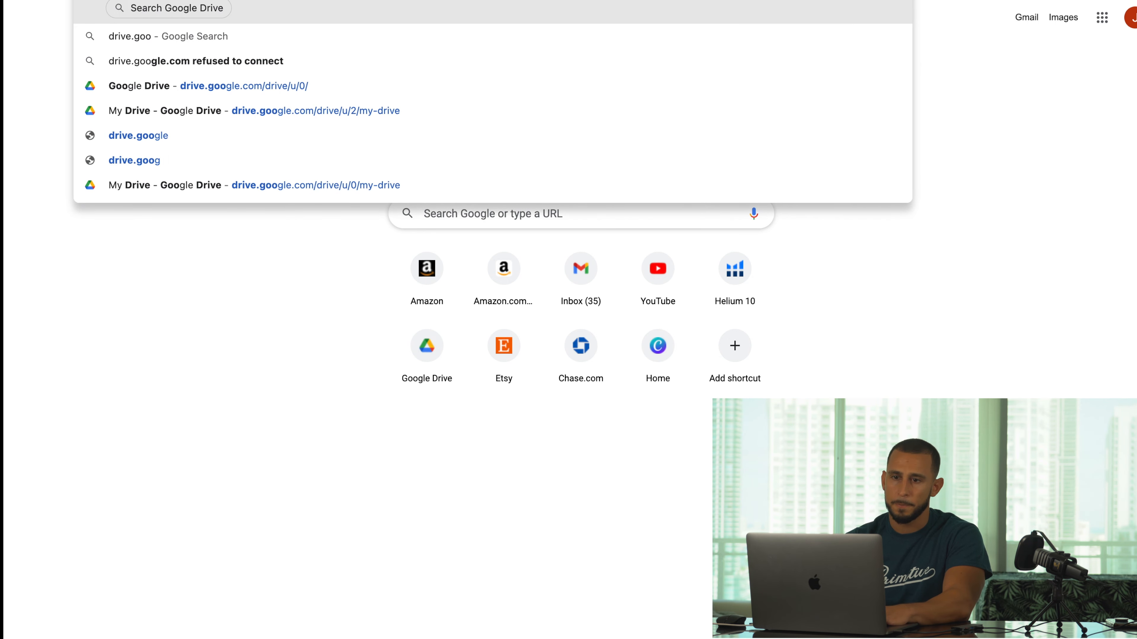
pyautogui.press('Return')
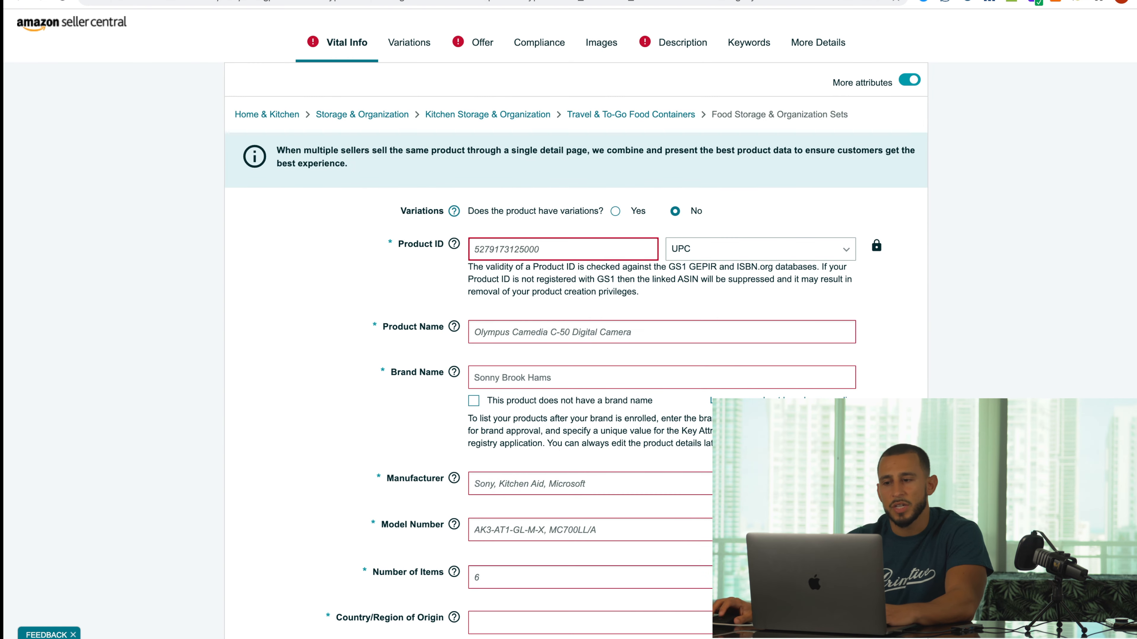
pyautogui.scroll(-1, 575, 203)
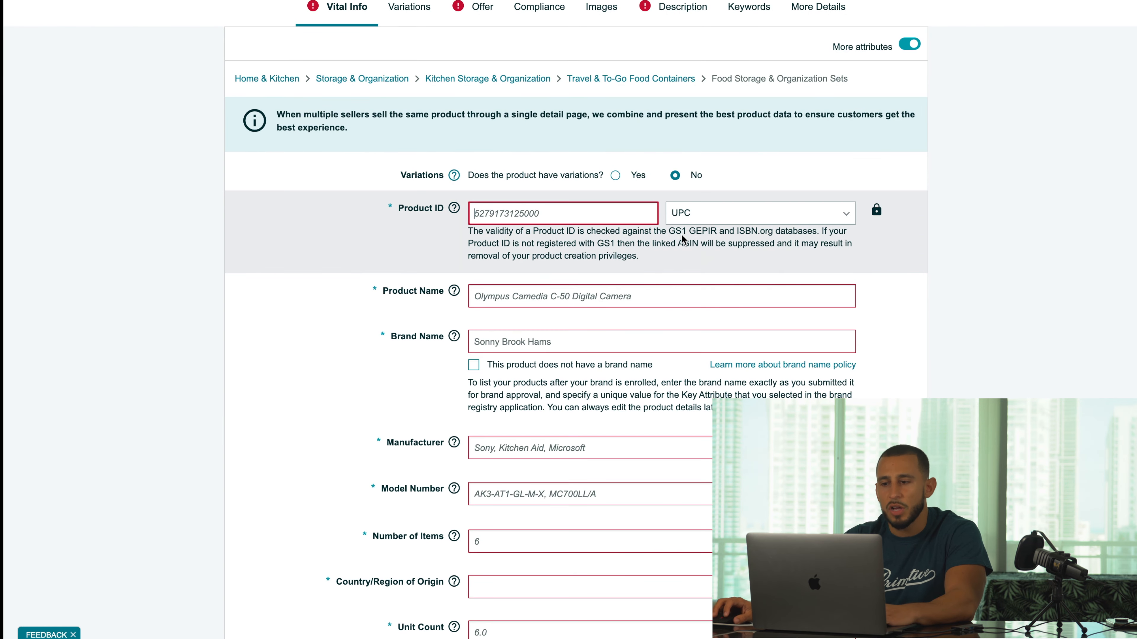
pyautogui.click(576, 206)
pyautogui.press('super+v')
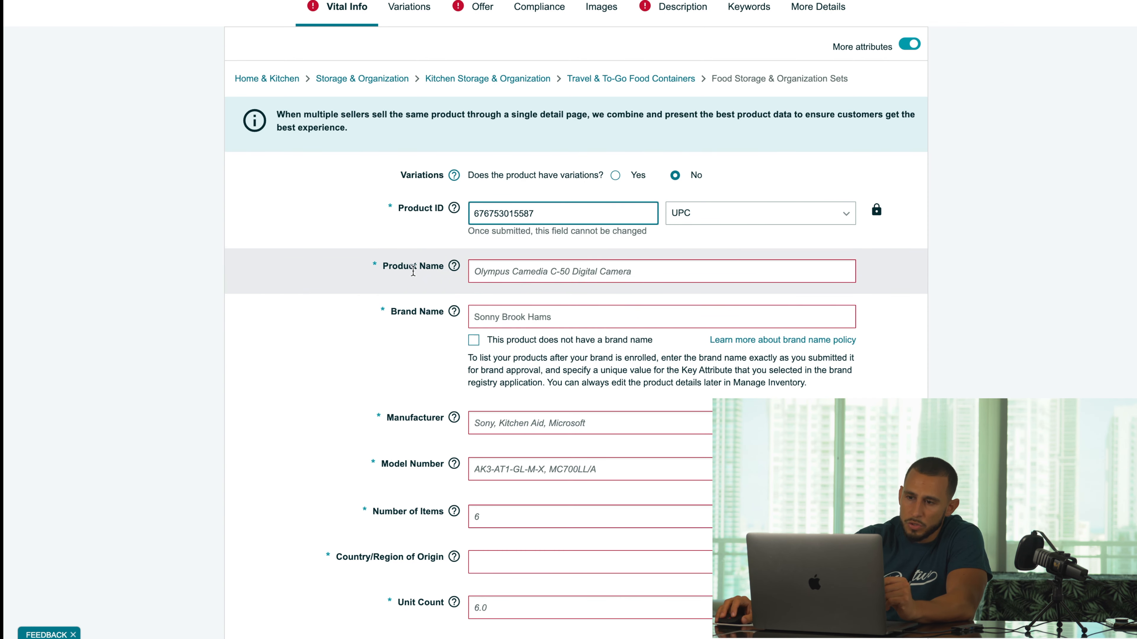
pyautogui.click(497, 266)
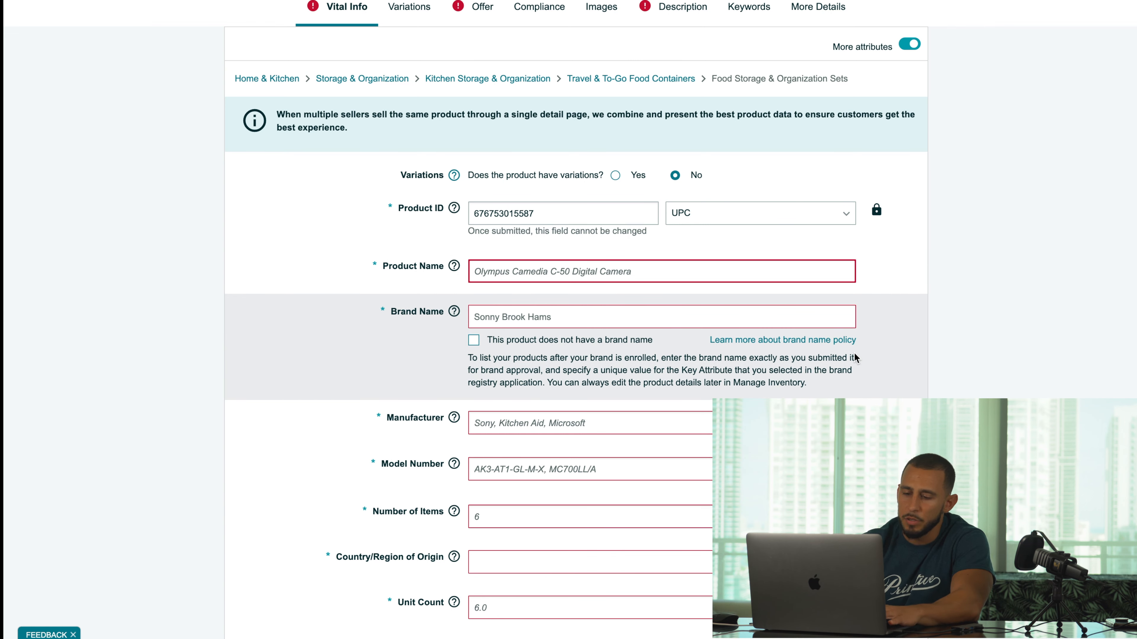
pyautogui.click(837, 271)
pyautogui.write('Meal C')
pyautogui.press('BackSpace')
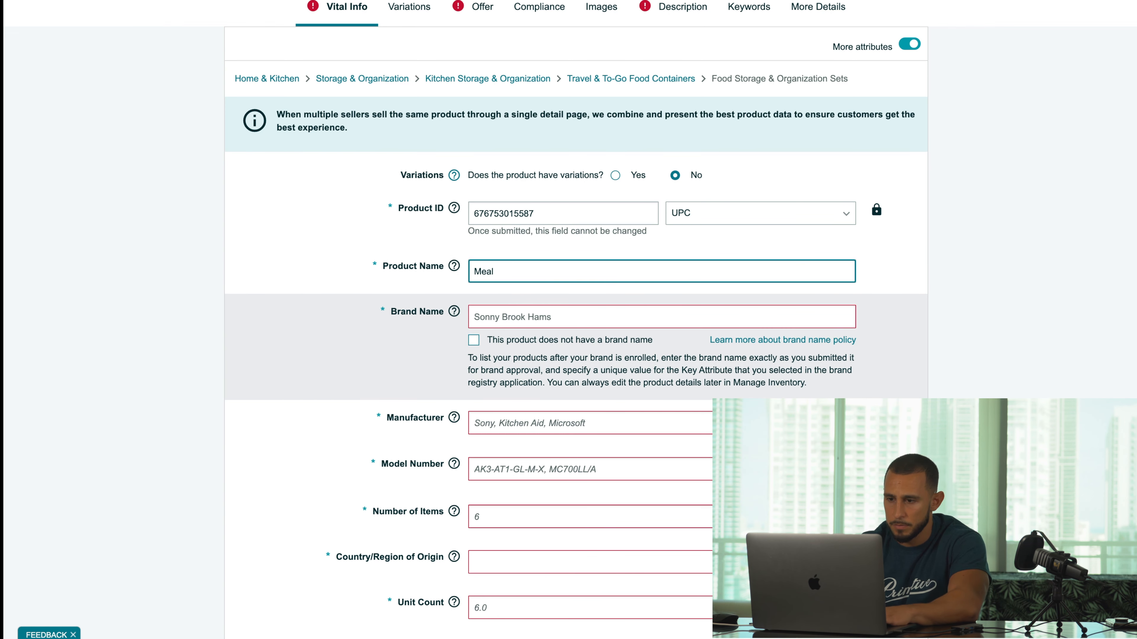
pyautogui.write('Prep Containers')
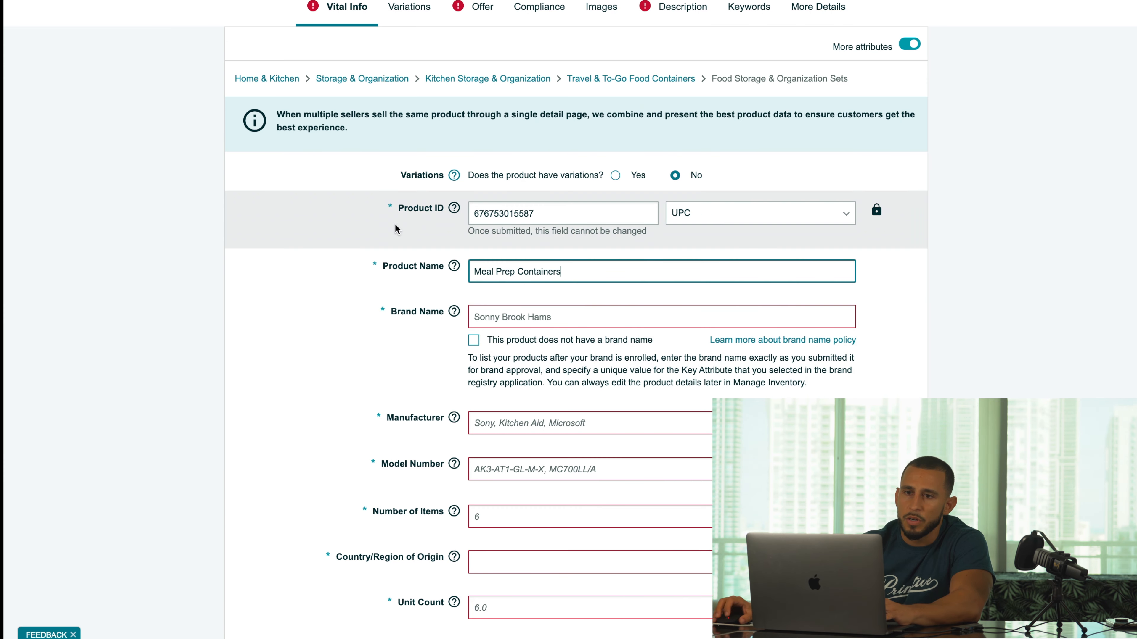
# - Open Amazon.com's home page in a new tab
pyautogui.press('super+t')
pyautogui.write('amaz')
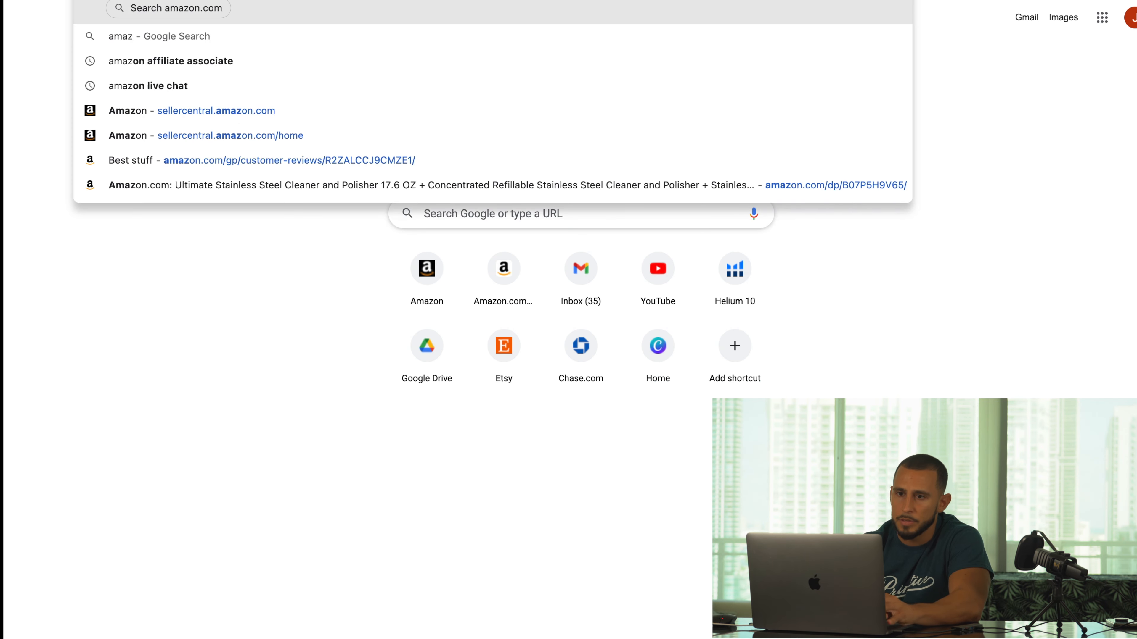
pyautogui.press('Return')
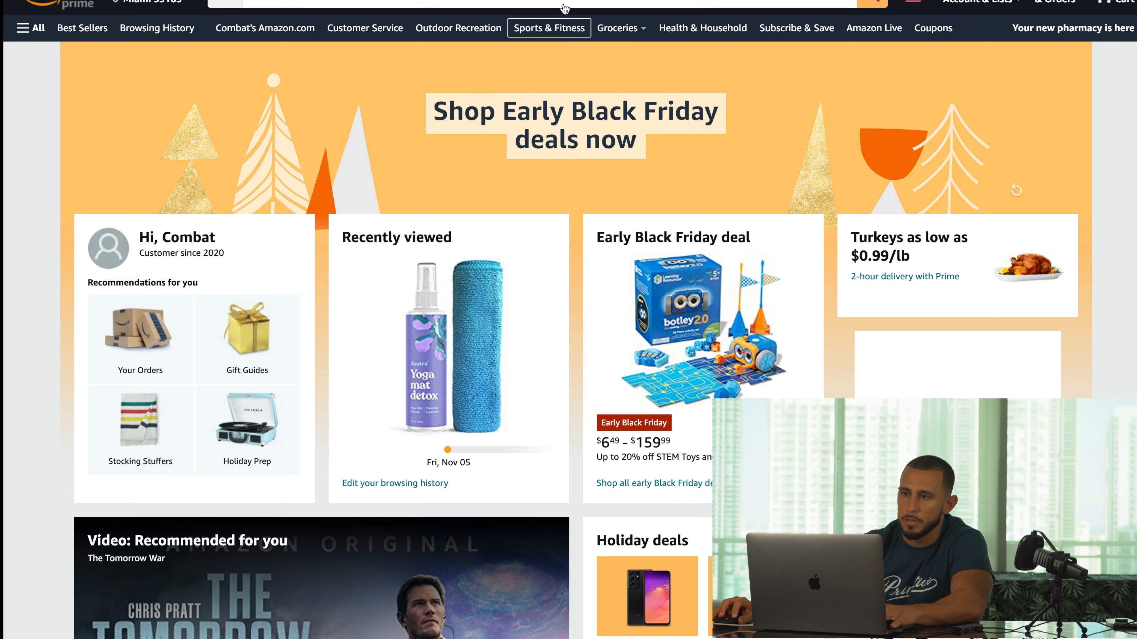
# - Search Amazon for 'meal prep containers togo' and browse the results to the BENTOOOGO 50-pack listing
pyautogui.click(582, 4)
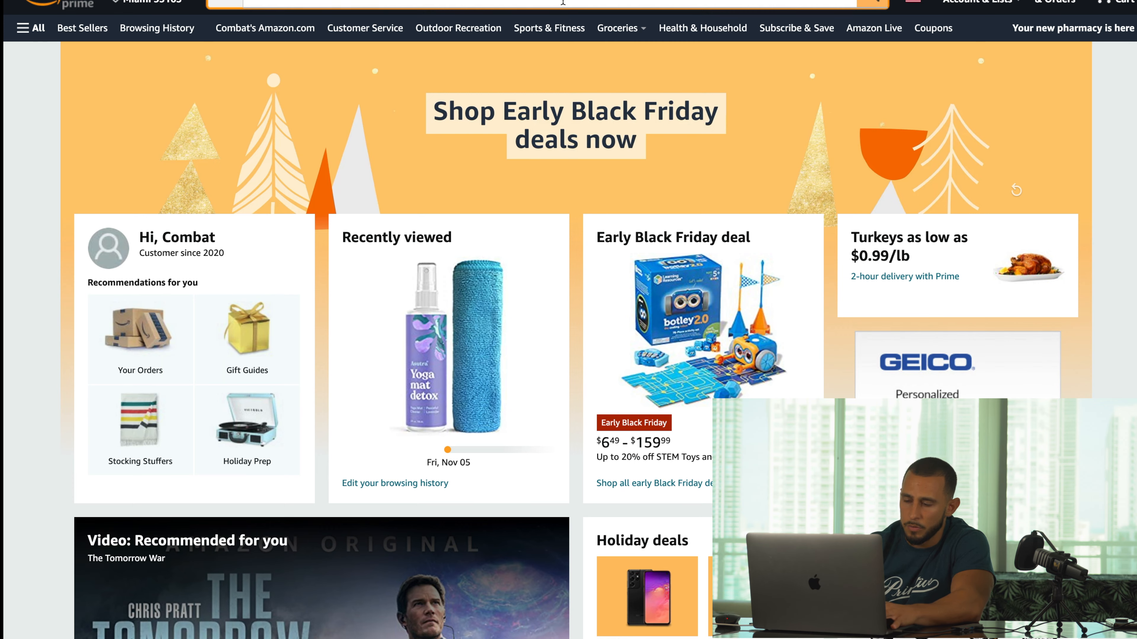
pyautogui.write('meal prep container')
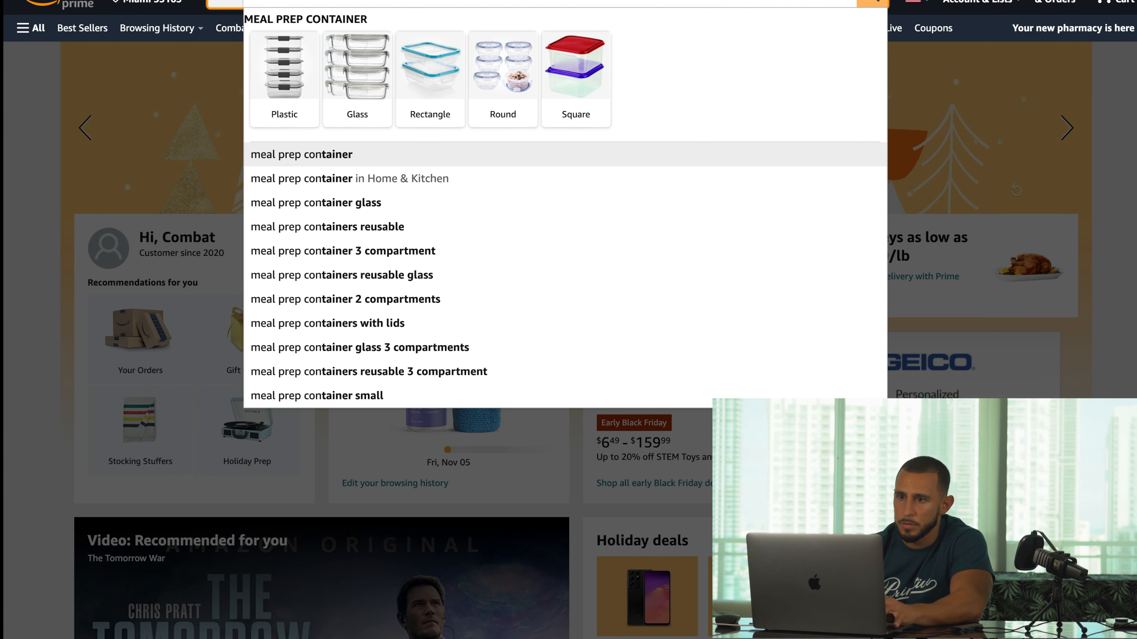
pyautogui.write('s go')
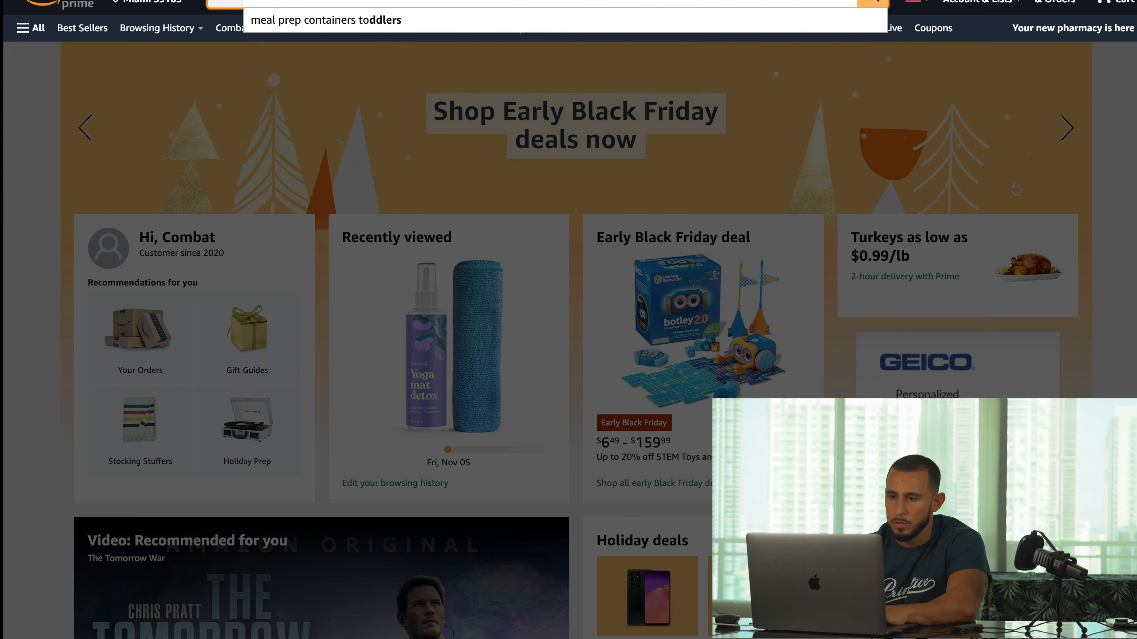
pyautogui.press('Return')
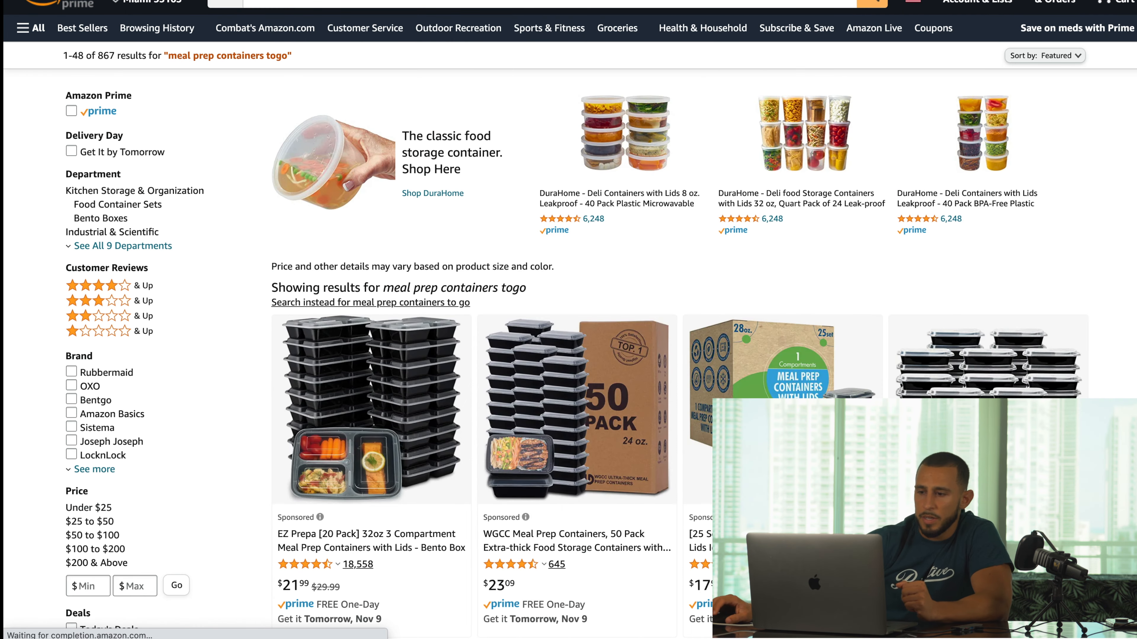
pyautogui.scroll(-5, 813, 350)
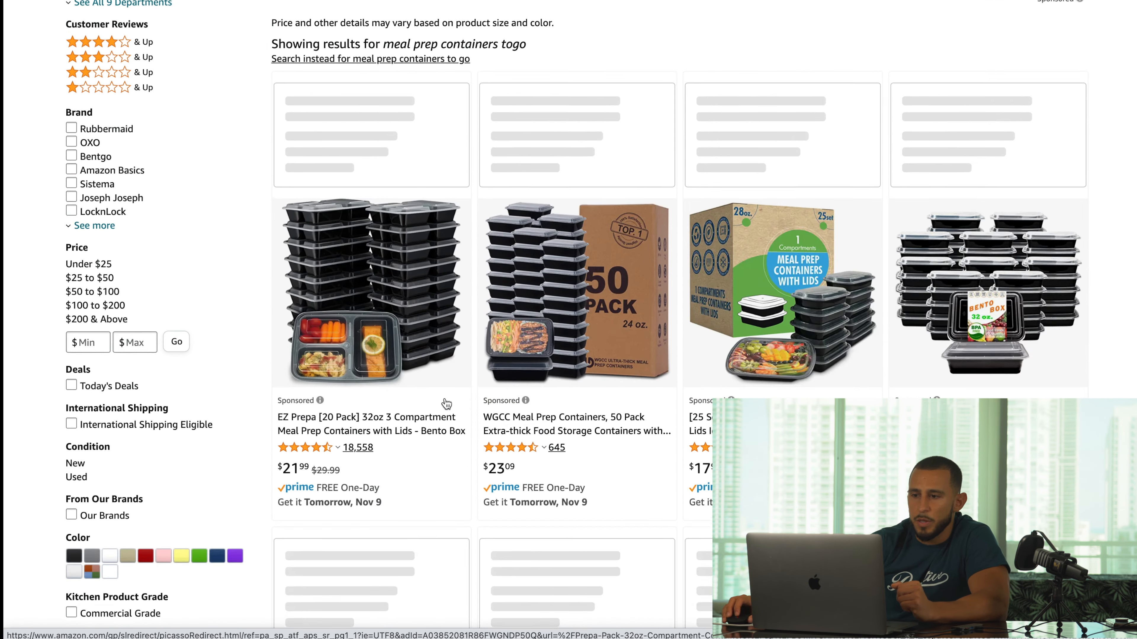
pyautogui.scroll(-1, 551, 245)
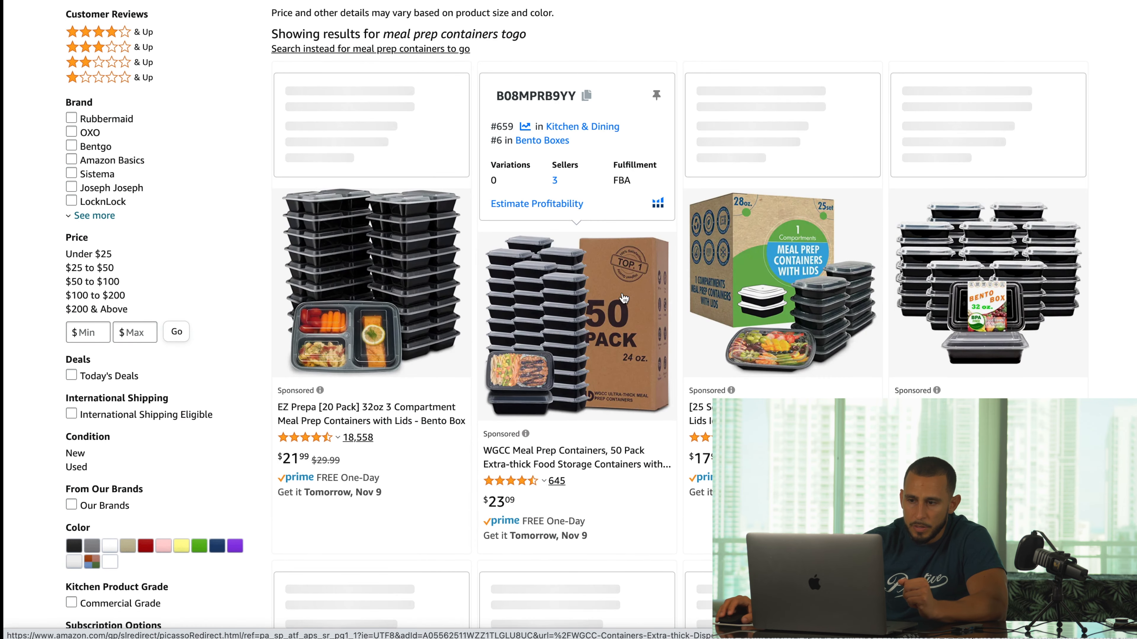
pyautogui.scroll(-1, 552, 245)
pyautogui.scroll(-2, 552, 244)
pyautogui.scroll(-10, 553, 240)
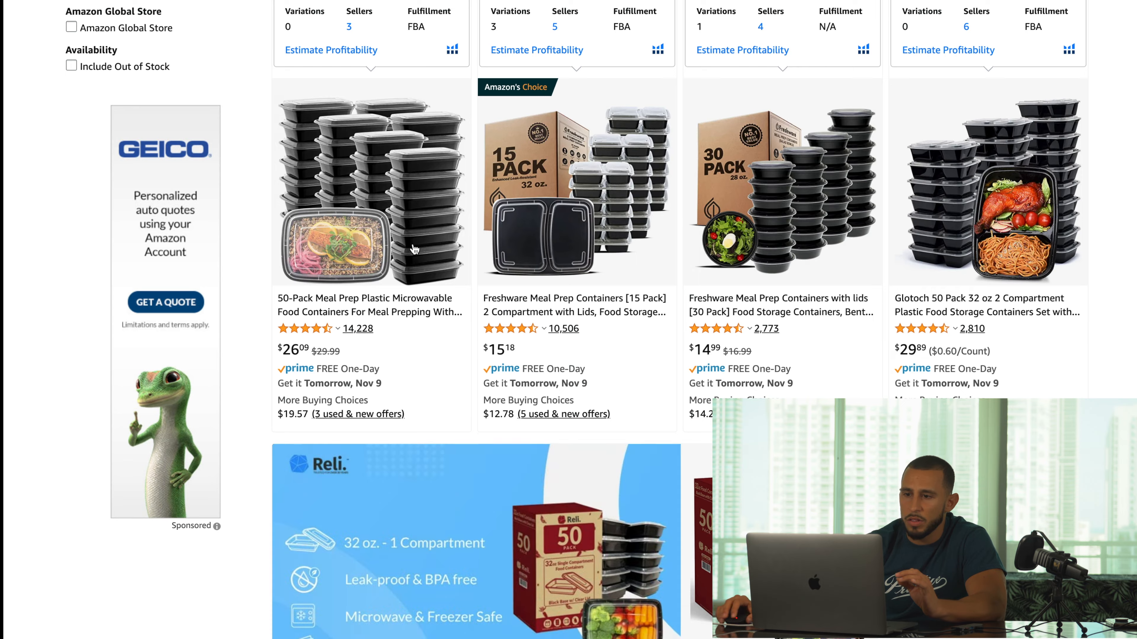
pyautogui.scroll(15, 581, 226)
pyautogui.scroll(-15, 597, 218)
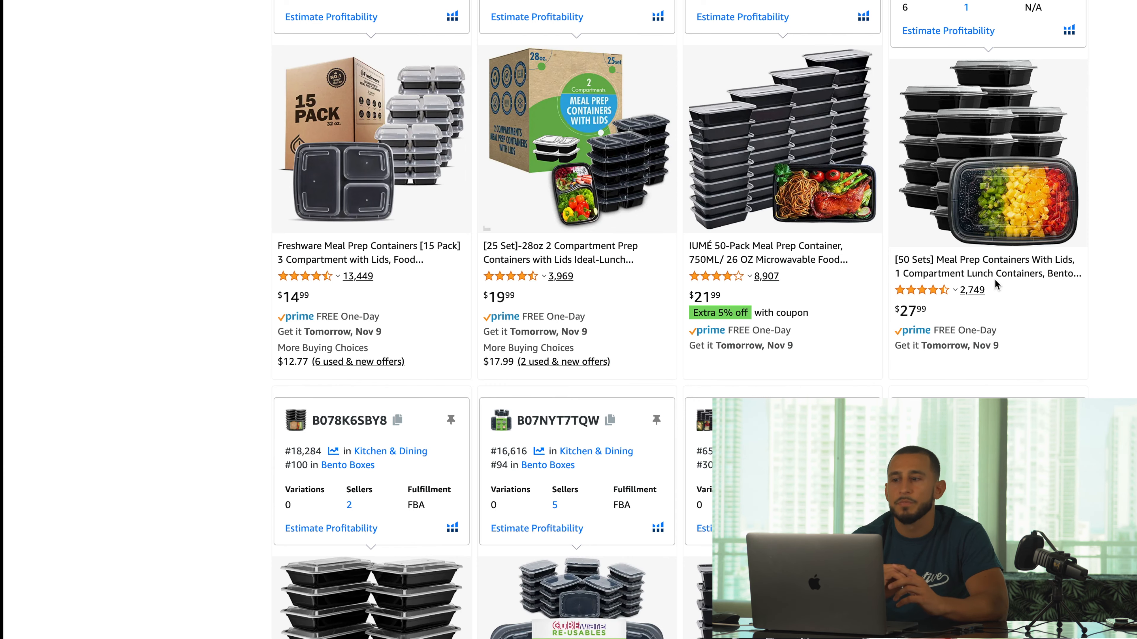
pyautogui.scroll(-15, 976, 275)
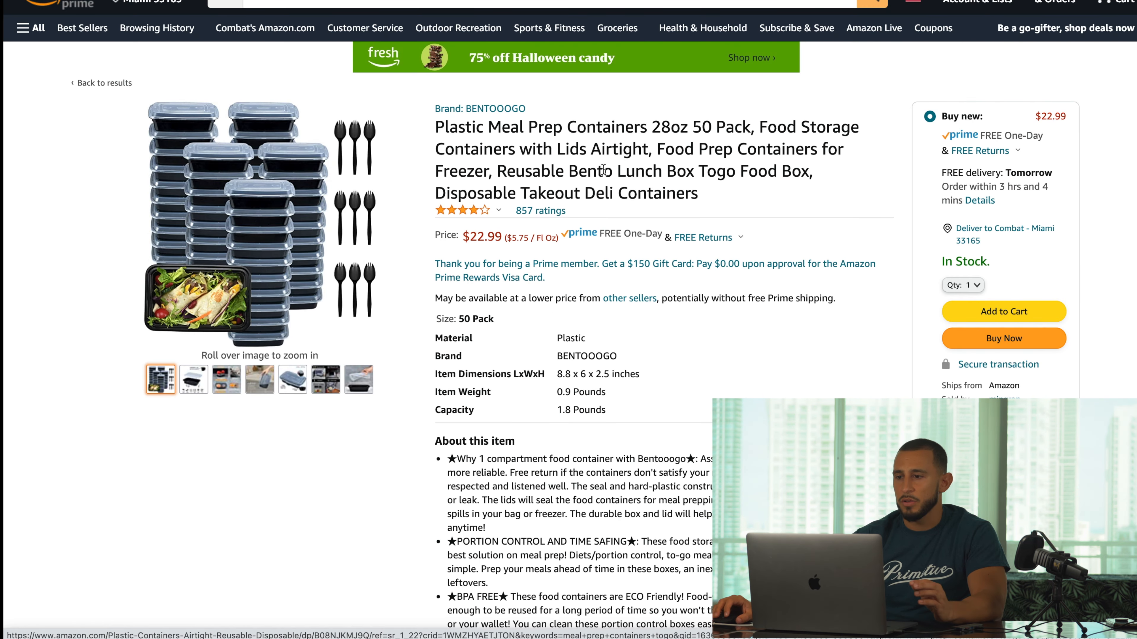
# - Select phrases of the competitor's title, from its start through 'Pack', for reuse in the product name
pyautogui.moveTo(496, 172); pyautogui.dragTo(707, 192)
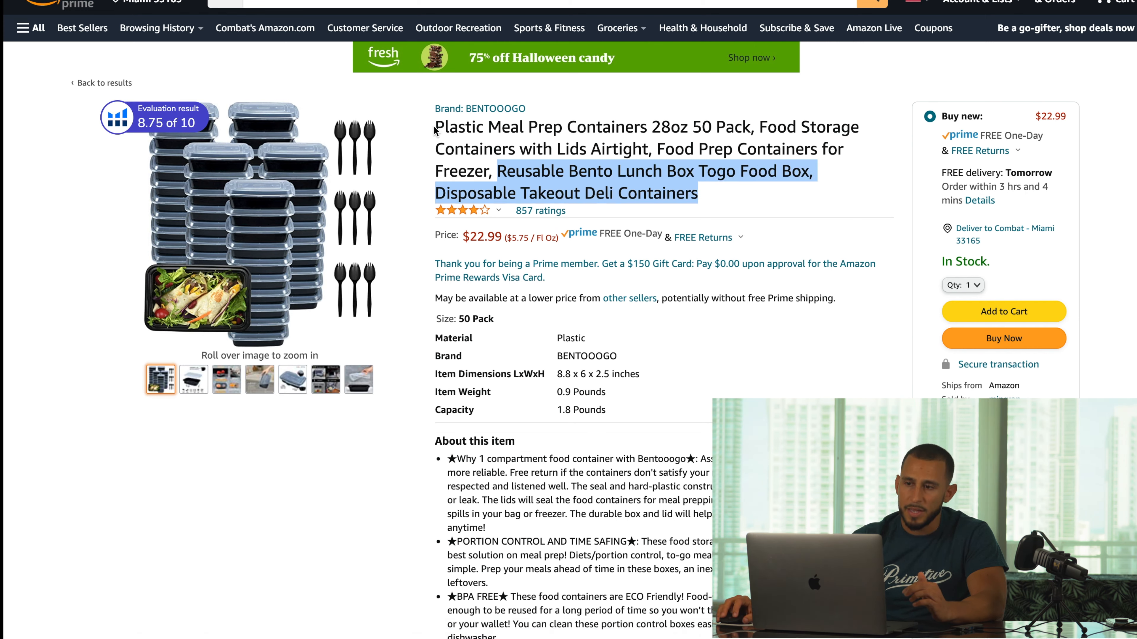
pyautogui.moveTo(436, 128); pyautogui.dragTo(741, 126)
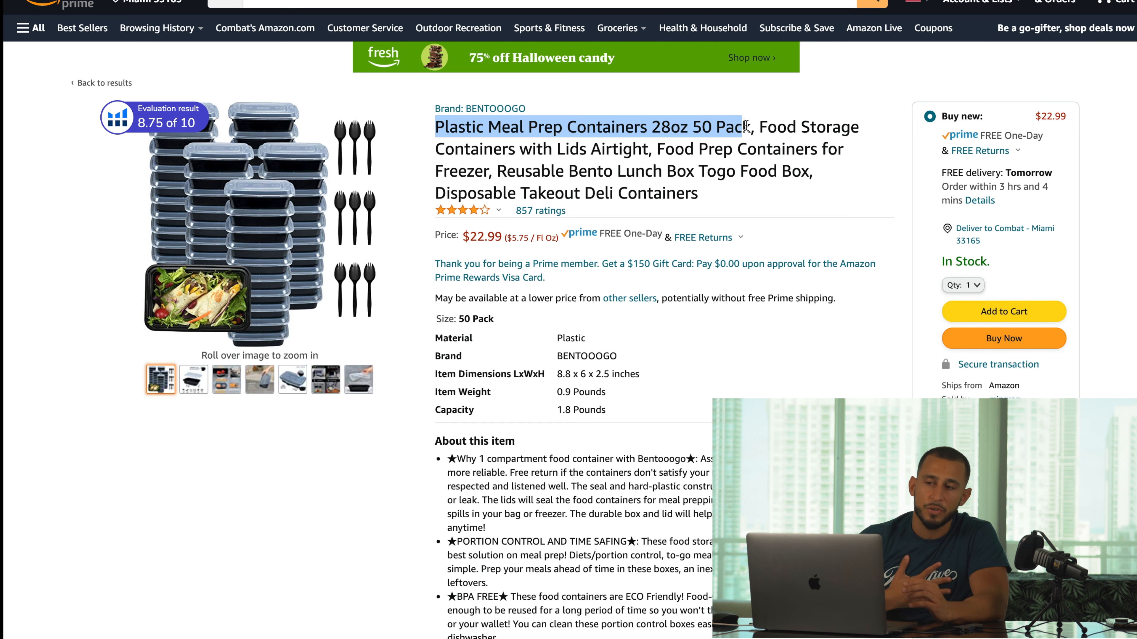
pyautogui.moveTo(745, 127); pyautogui.dragTo(751, 127)
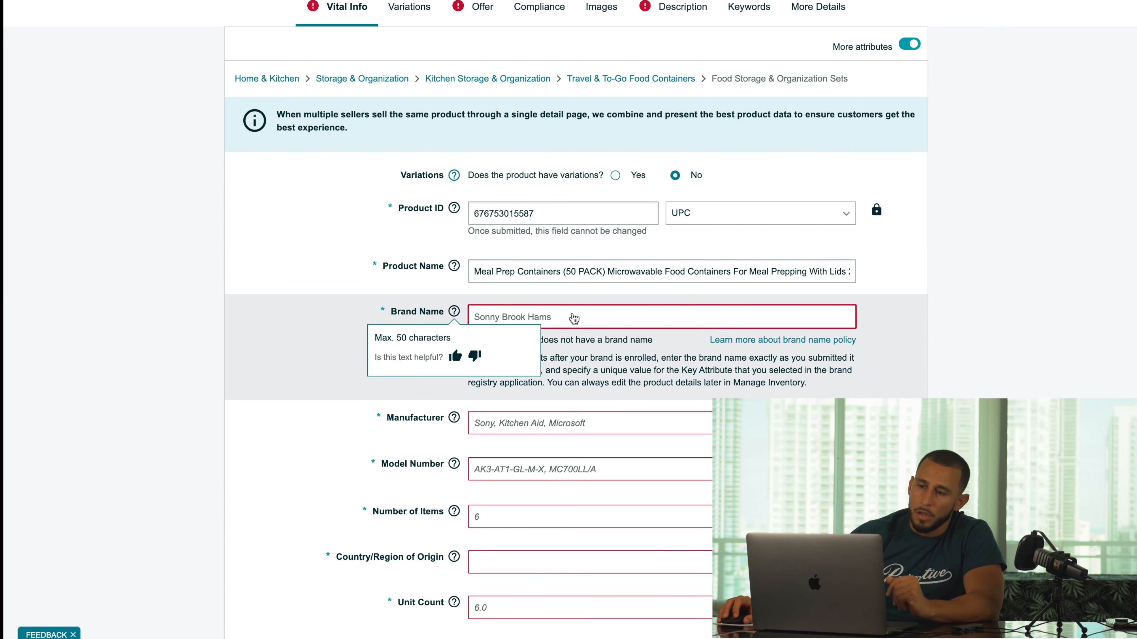
# - Fill the Brand Name field with 'Meal Prep Pros'
pyautogui.moveTo(517, 273); pyautogui.dragTo(698, 272)
pyautogui.click(698, 271)
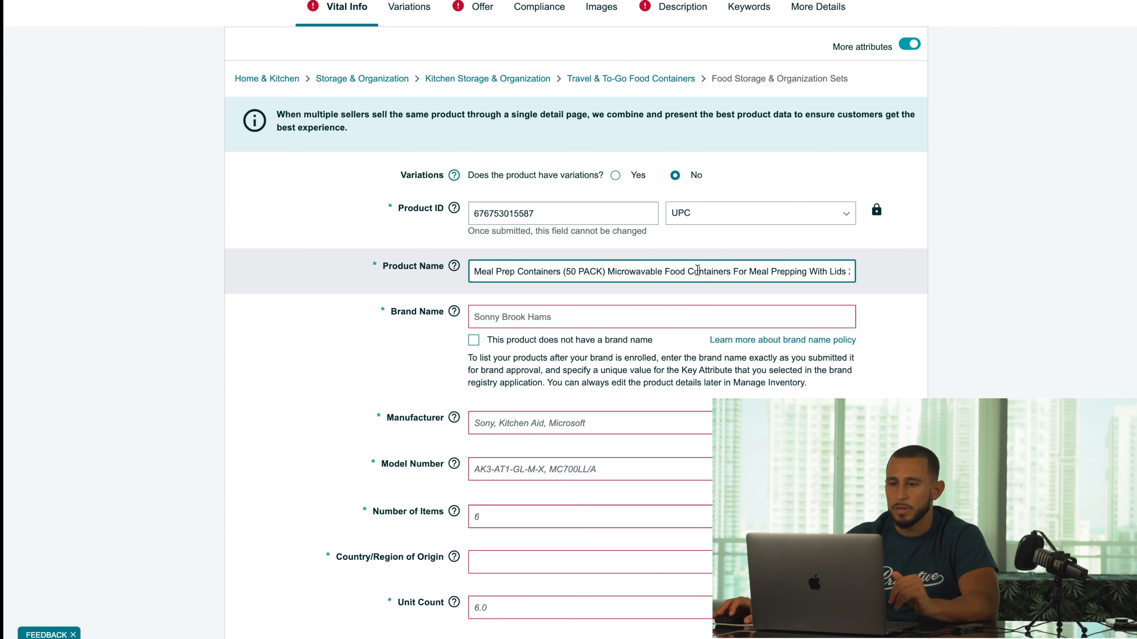
pyautogui.press('Tab')
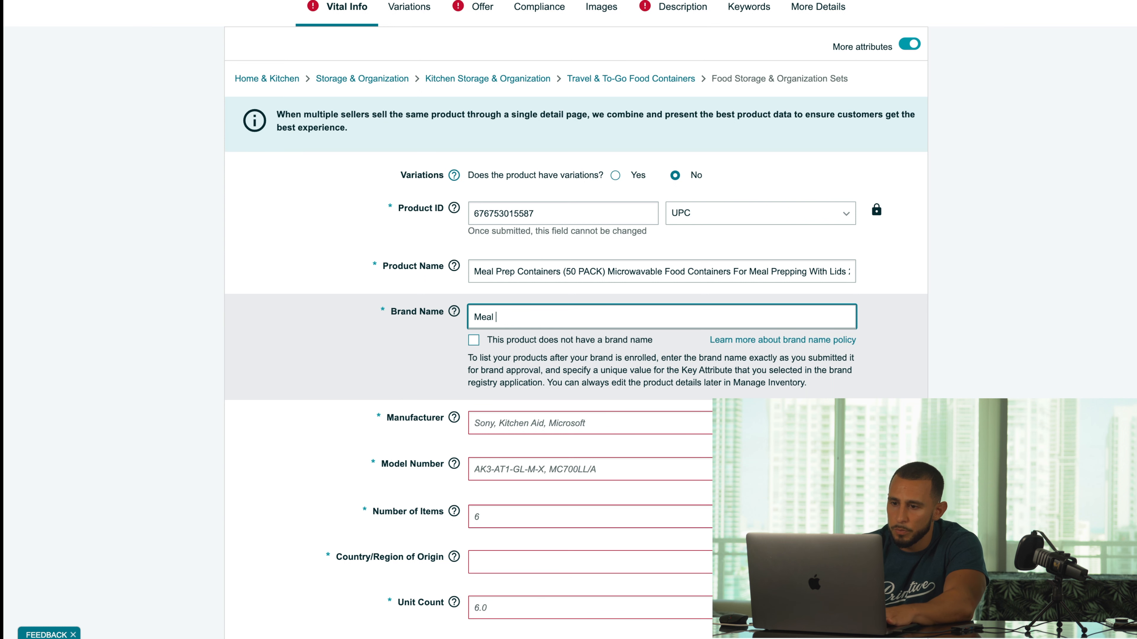
pyautogui.write('p Pros')
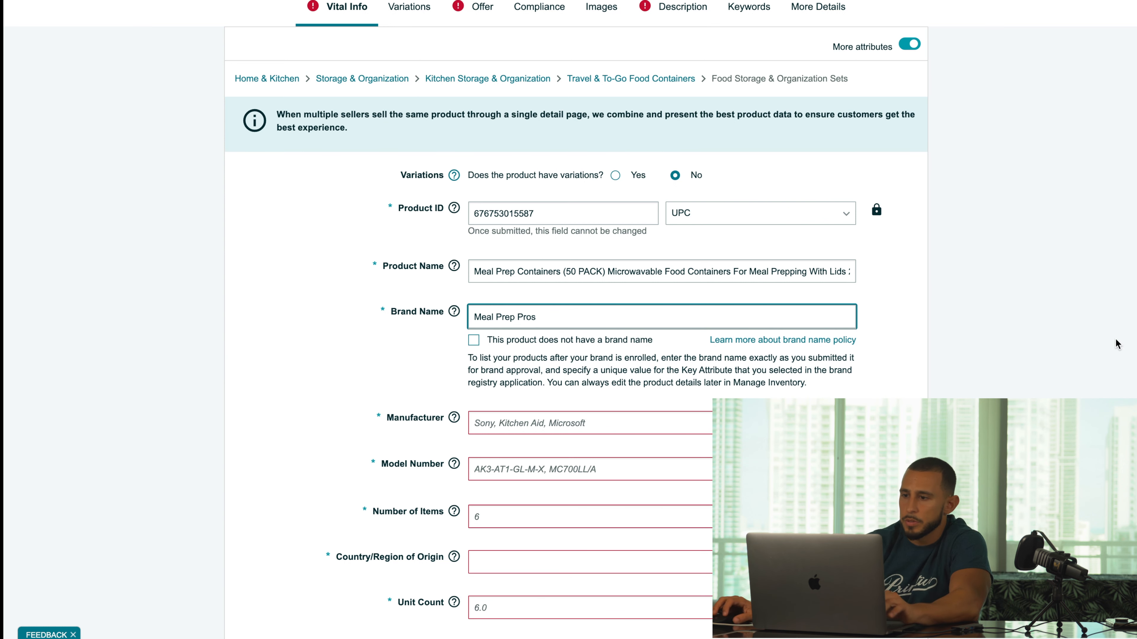
pyautogui.click(1114, 349)
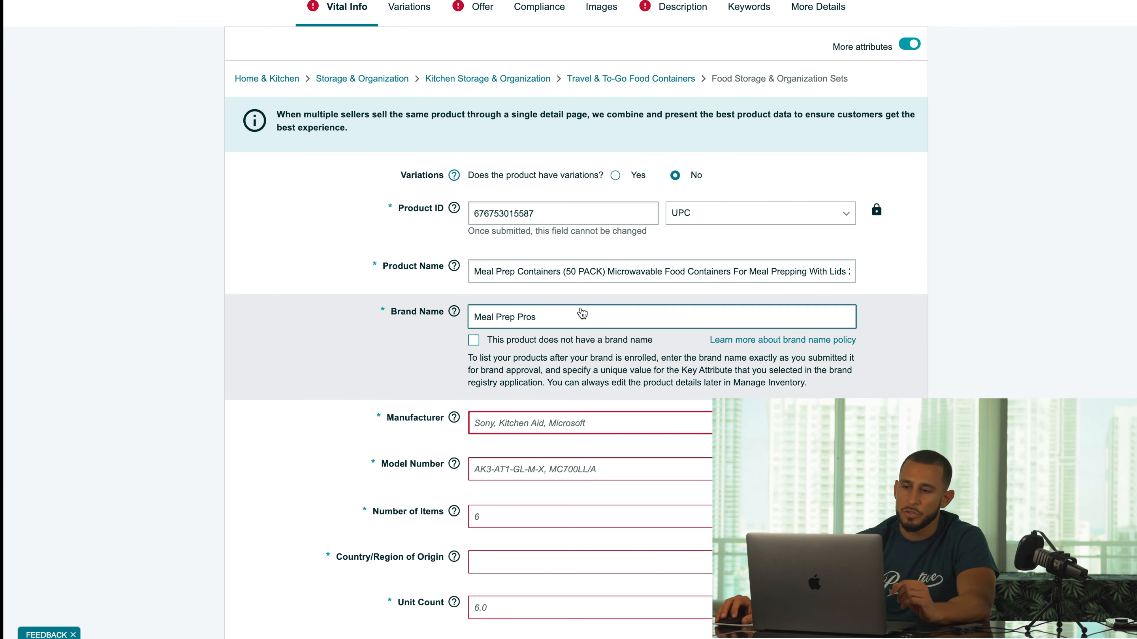
pyautogui.doubleClick(580, 318)
# - Copy the brand name into Manufacturer so it also reads 'Meal Prep Pros'
pyautogui.press('super+a')
pyautogui.press('super+c')
pyautogui.click(554, 431)
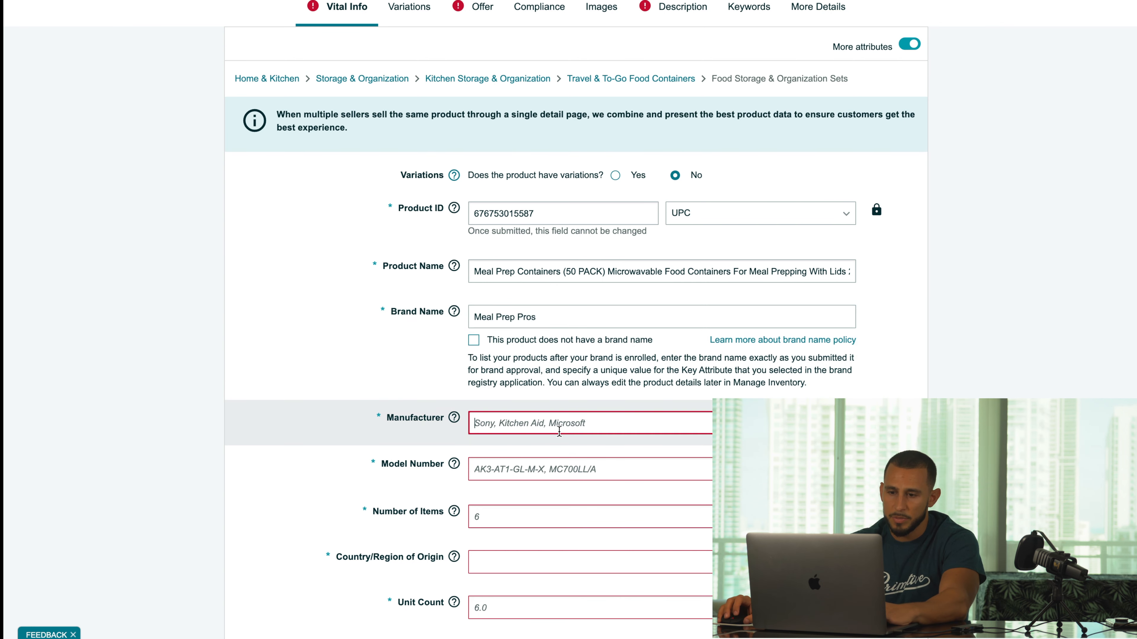
pyautogui.press('super+v')
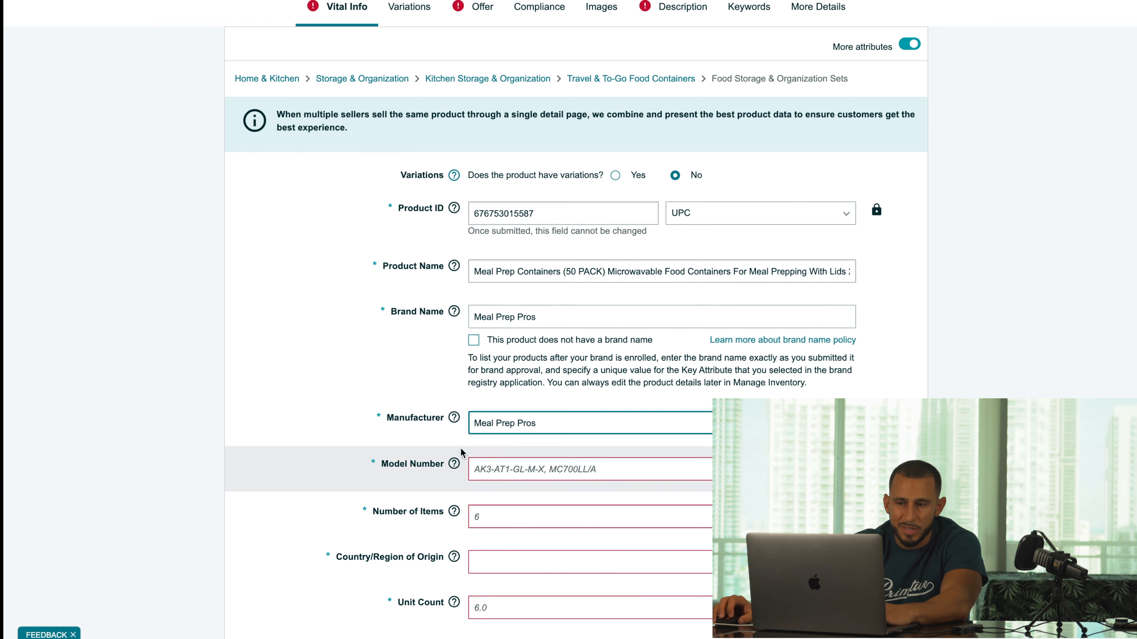
# - Set Model Number to 50 Pack and Number of Items to 50
pyautogui.click(595, 468)
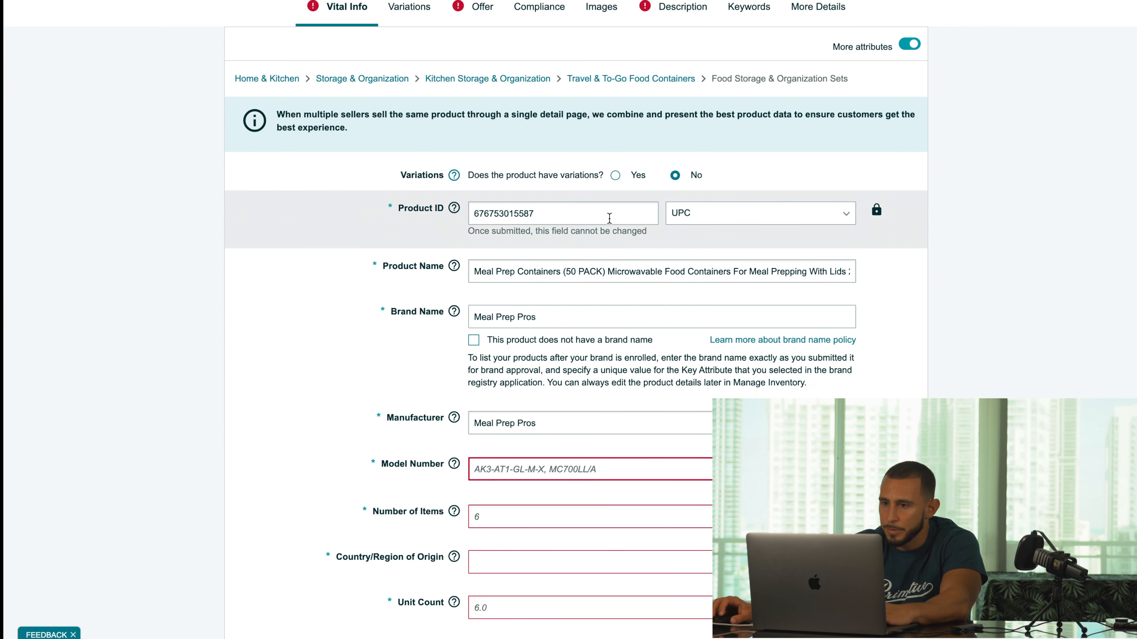
pyautogui.write('%0')
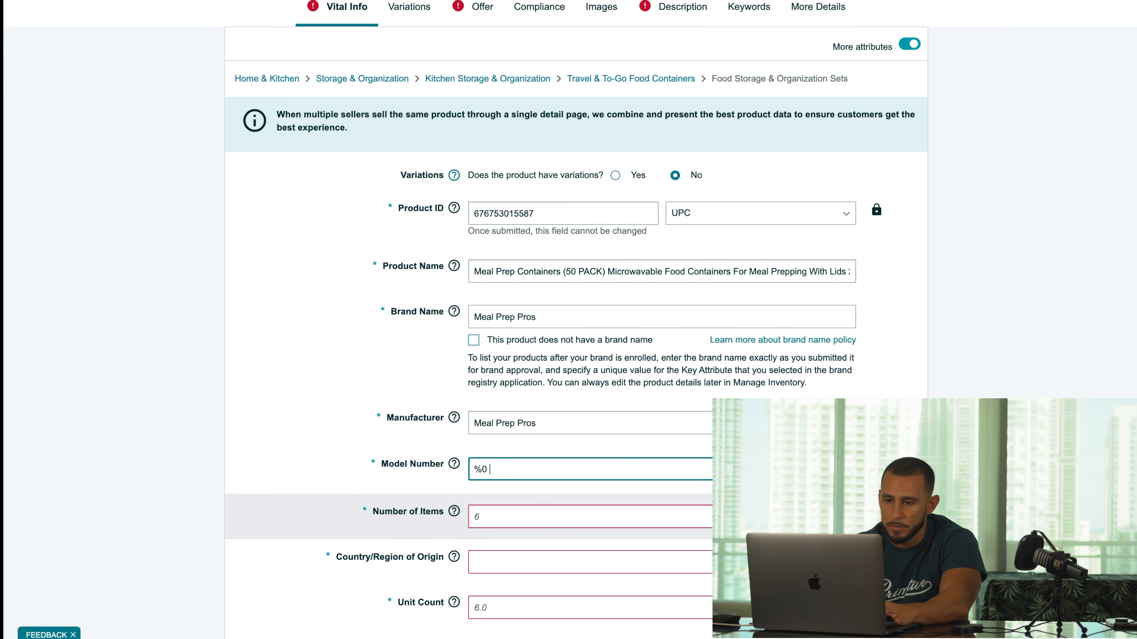
pyautogui.press('BackSpace')
pyautogui.press('BackSpace')
pyautogui.write('50 Pack')
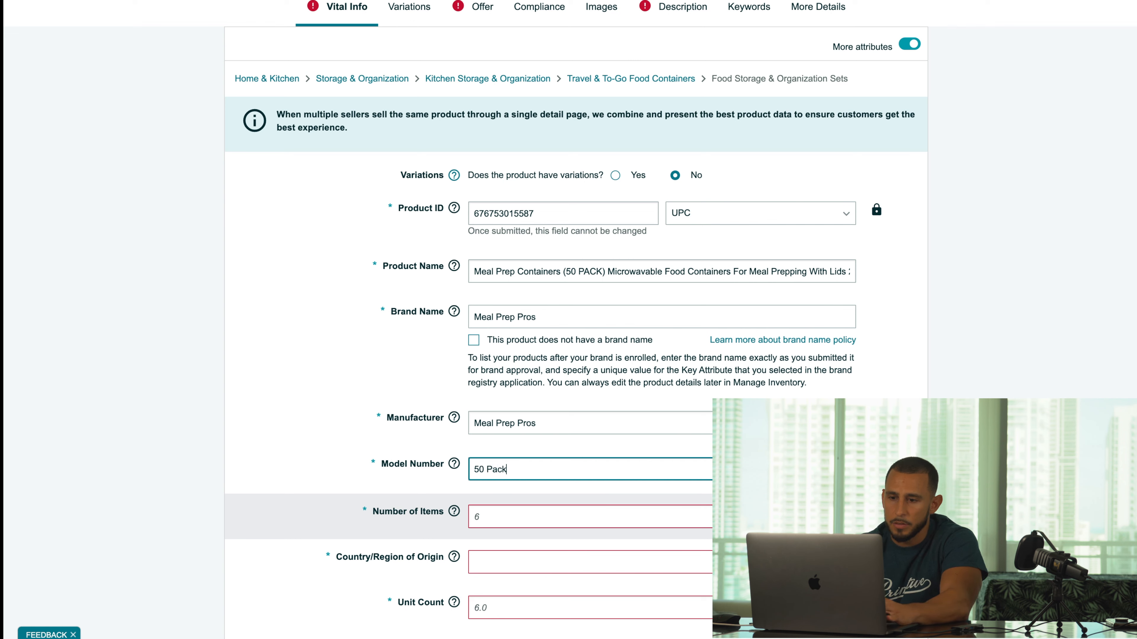
pyautogui.click(611, 520)
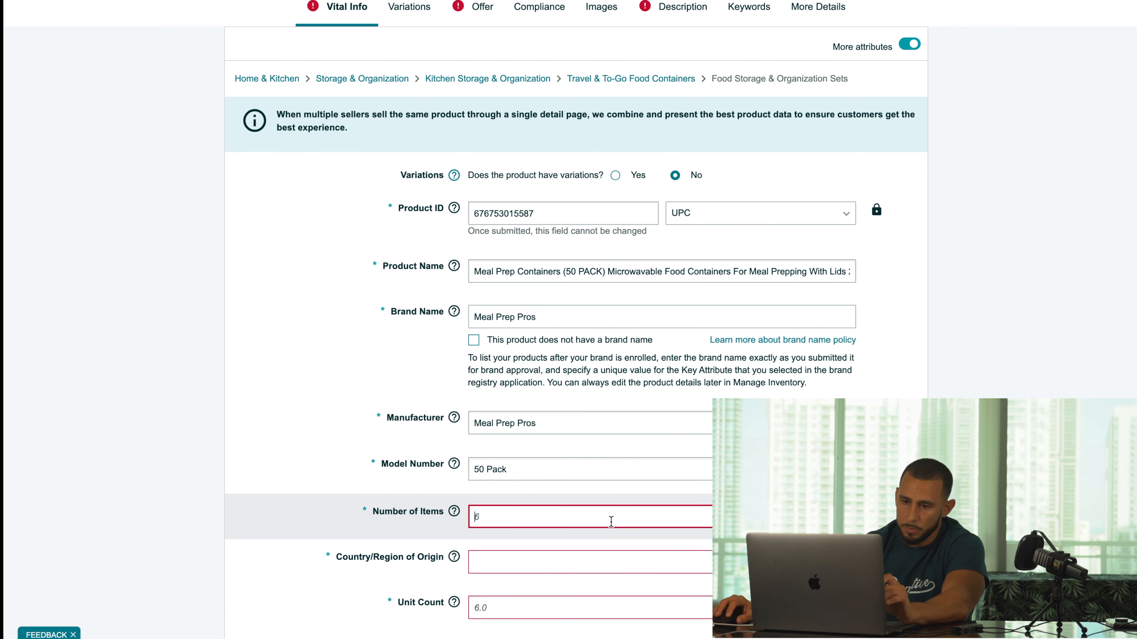
pyautogui.write('50')
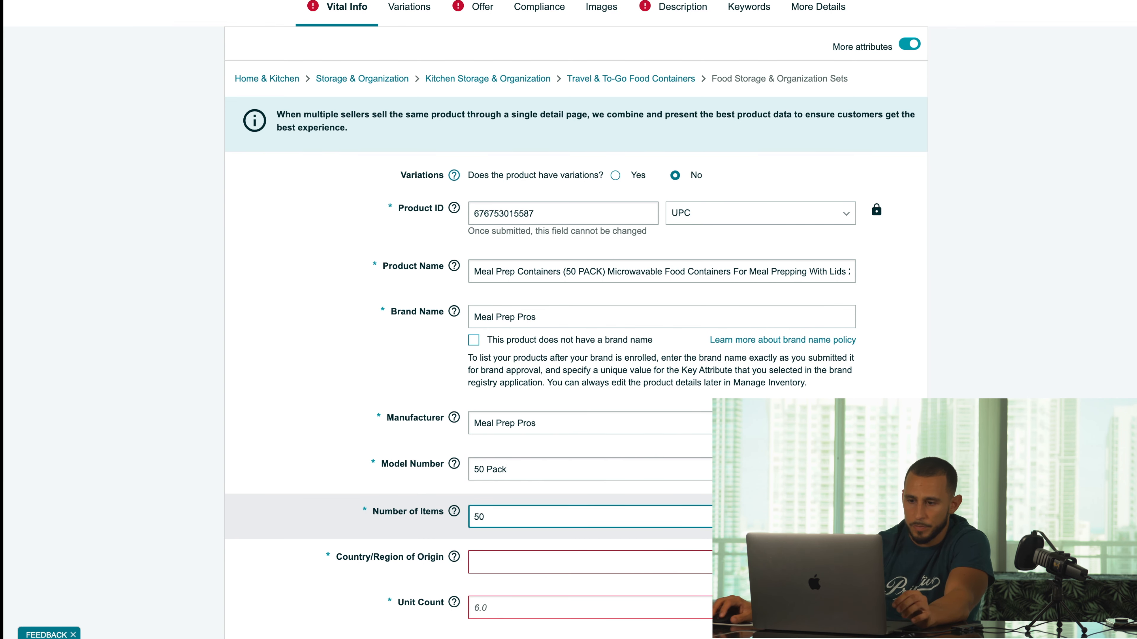
# - Set the Country of Origin to China
pyautogui.click(661, 562)
pyautogui.write('china')
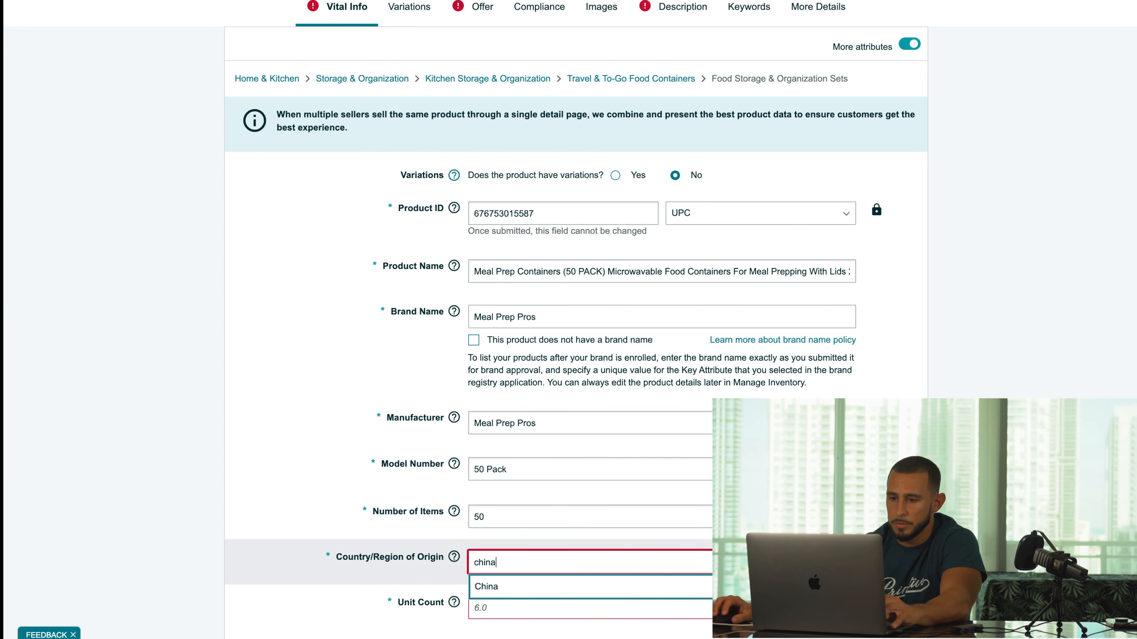
pyautogui.click(662, 586)
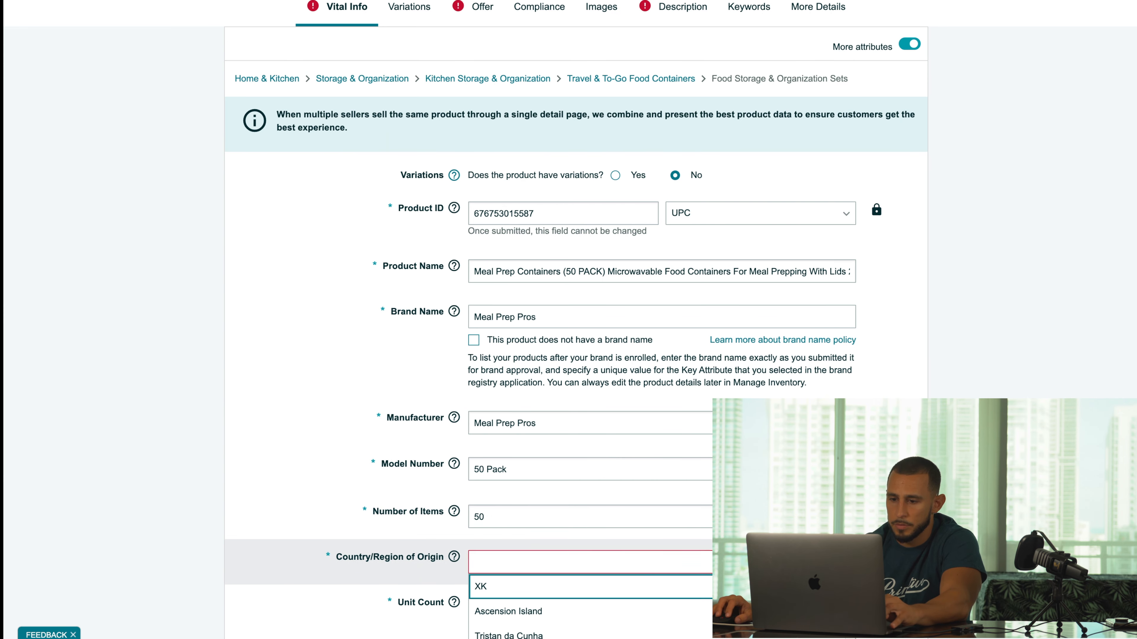
pyautogui.scroll(-2, 662, 517)
pyautogui.scroll(-1, 661, 448)
pyautogui.click(708, 438)
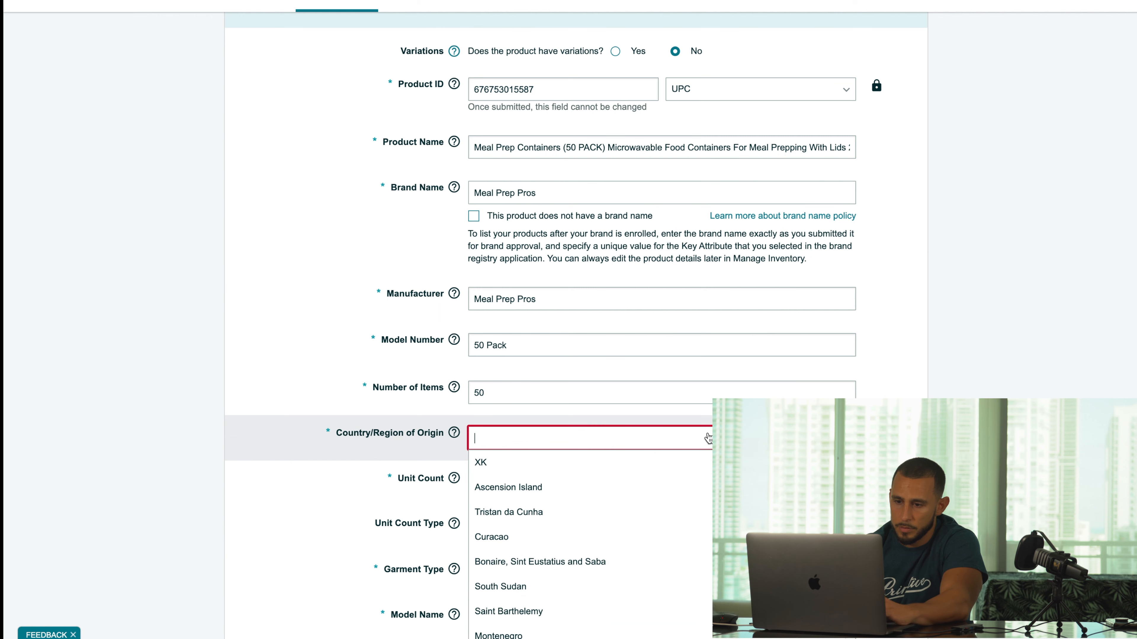
pyautogui.write('China')
pyautogui.doubleClick(681, 460)
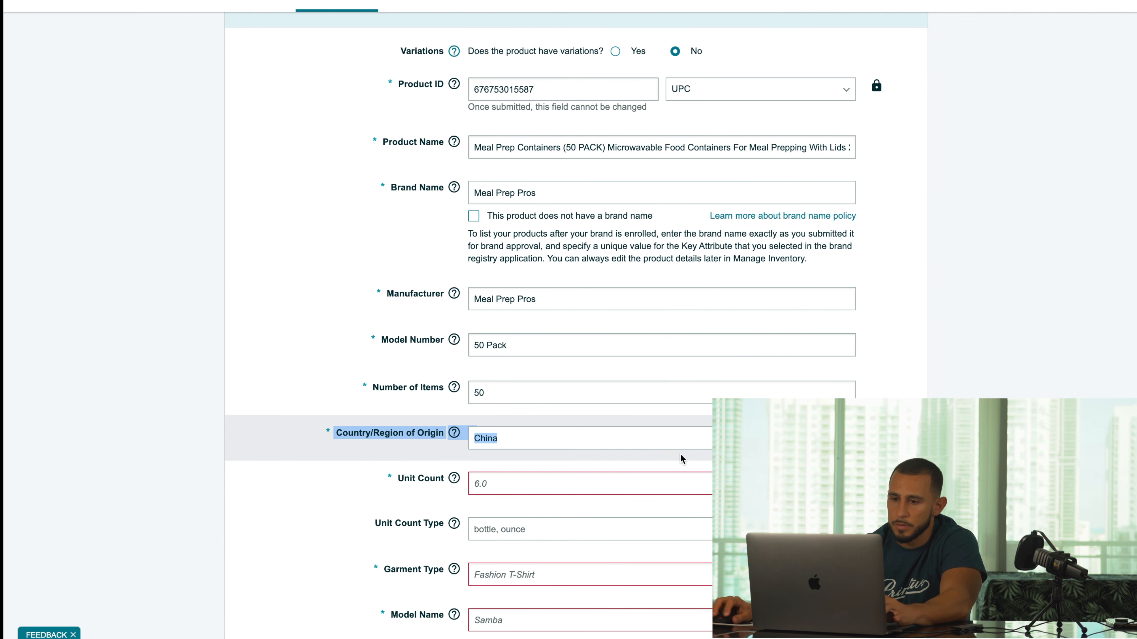
# - Enter a Unit Count of 50, leaving the unit count type blank
pyautogui.click(616, 474)
pyautogui.write('50')
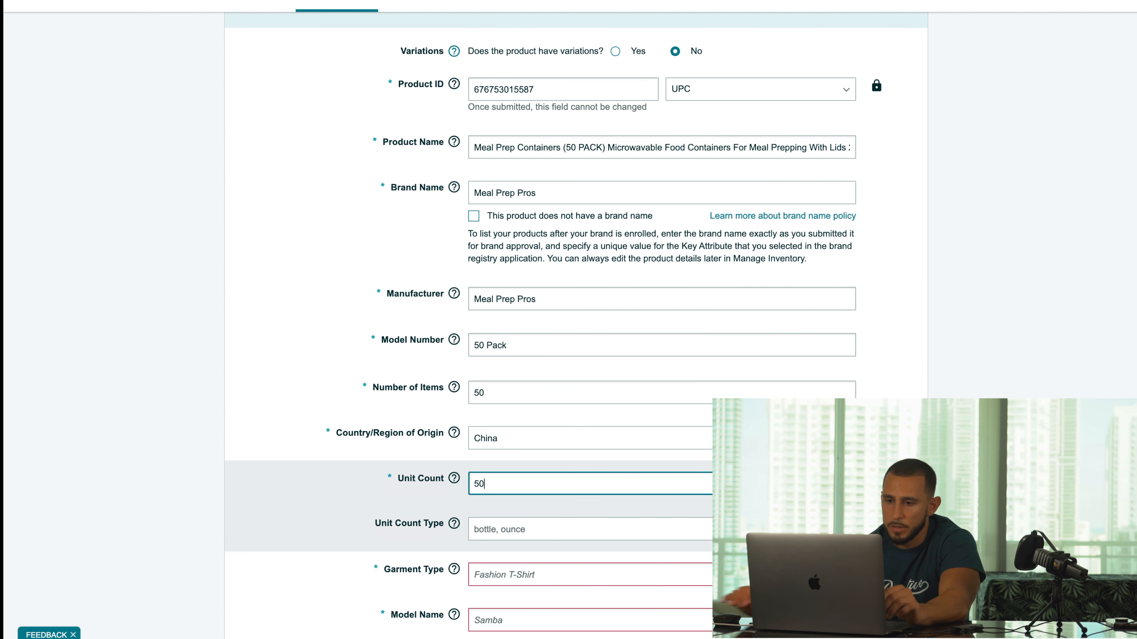
pyautogui.press('Tab')
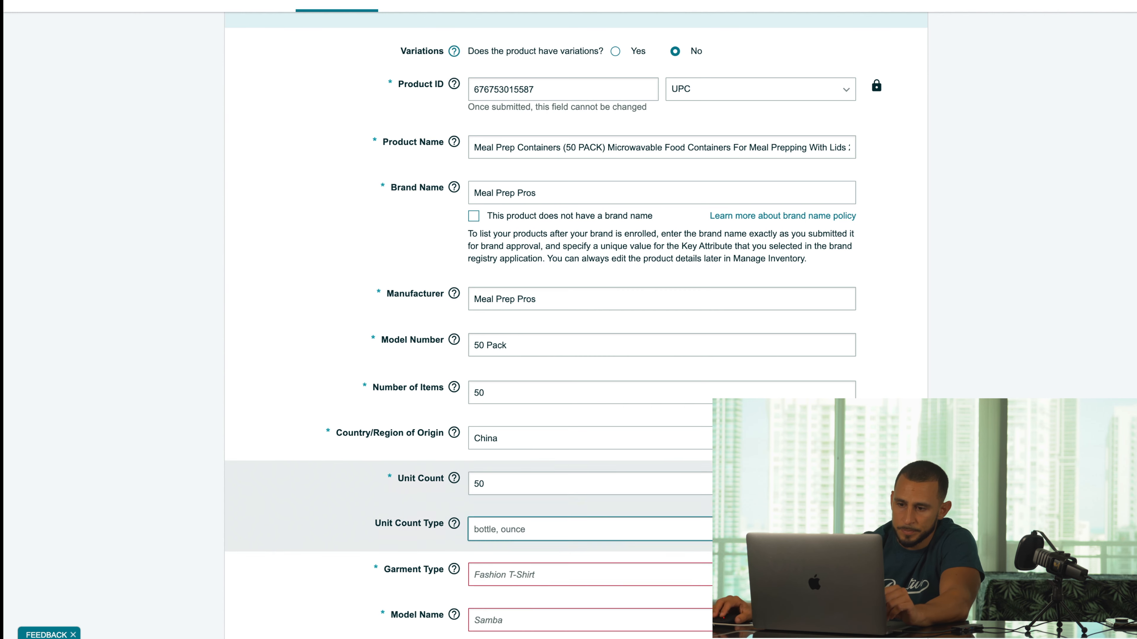
pyautogui.scroll(-1, 648, 506)
pyautogui.click(644, 492)
pyautogui.scroll(-1, 645, 491)
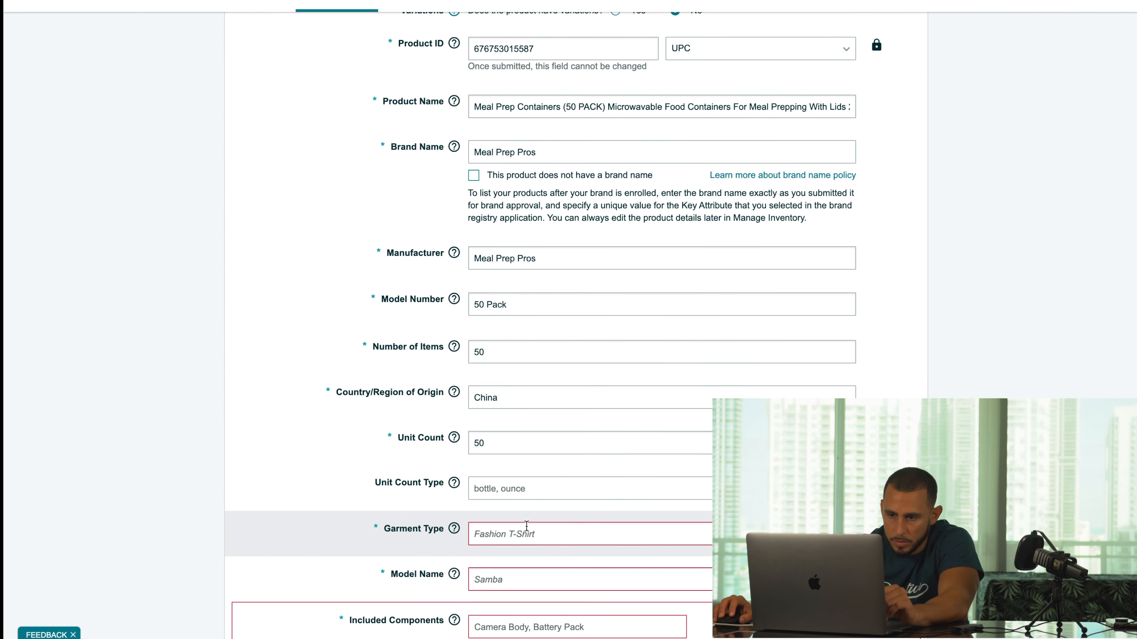
pyautogui.scroll(6, 594, 518)
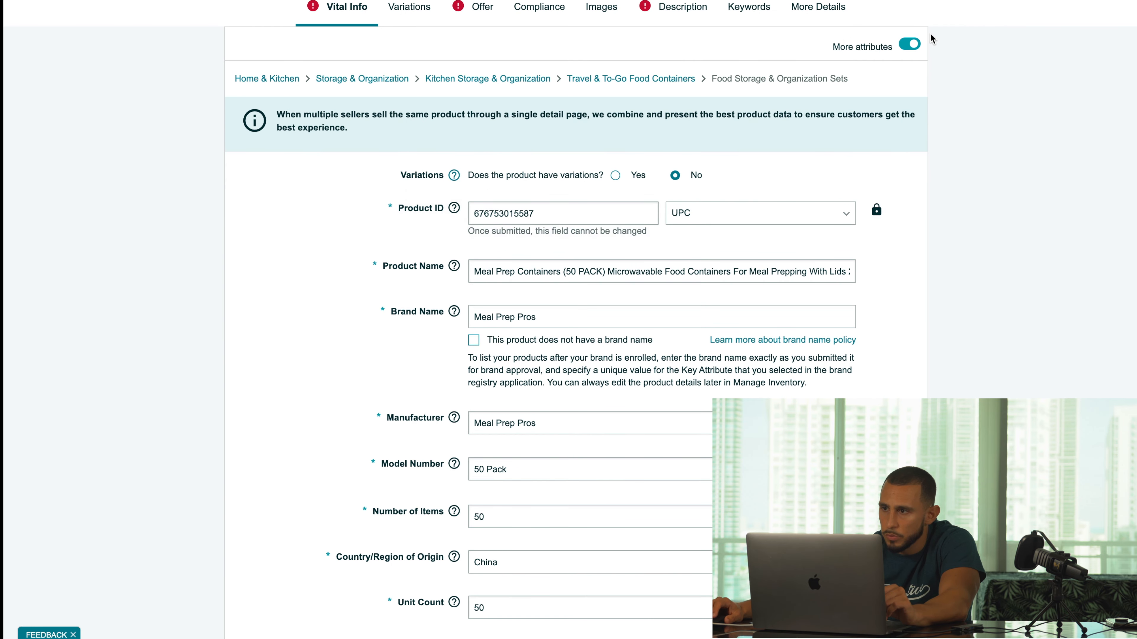
pyautogui.scroll(-15, 689, 361)
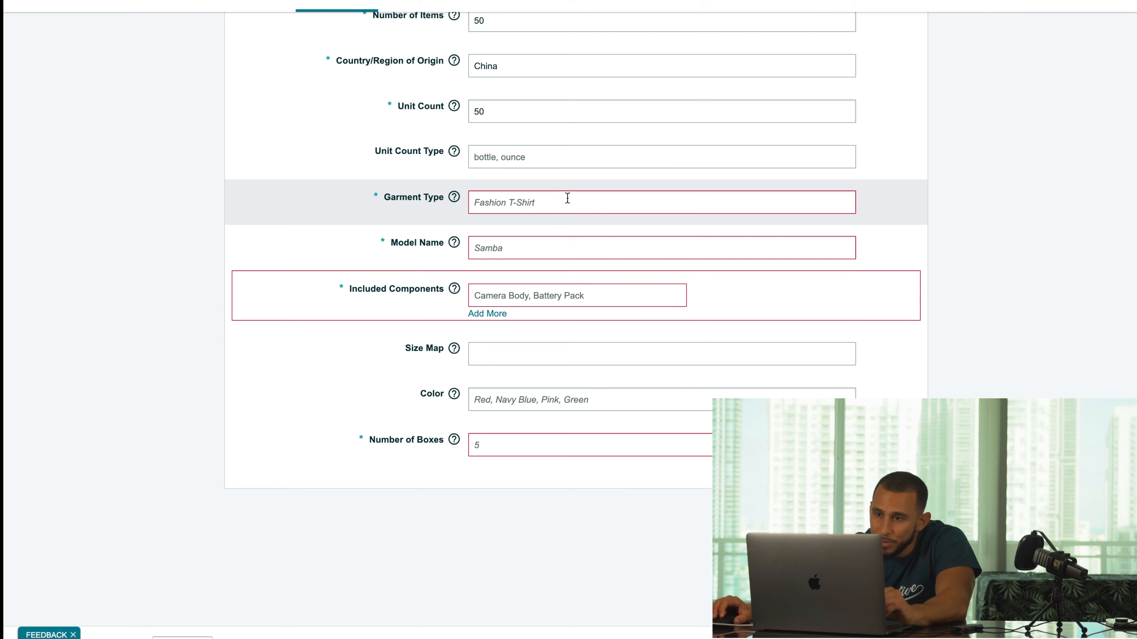
pyautogui.scroll(2, 537, 228)
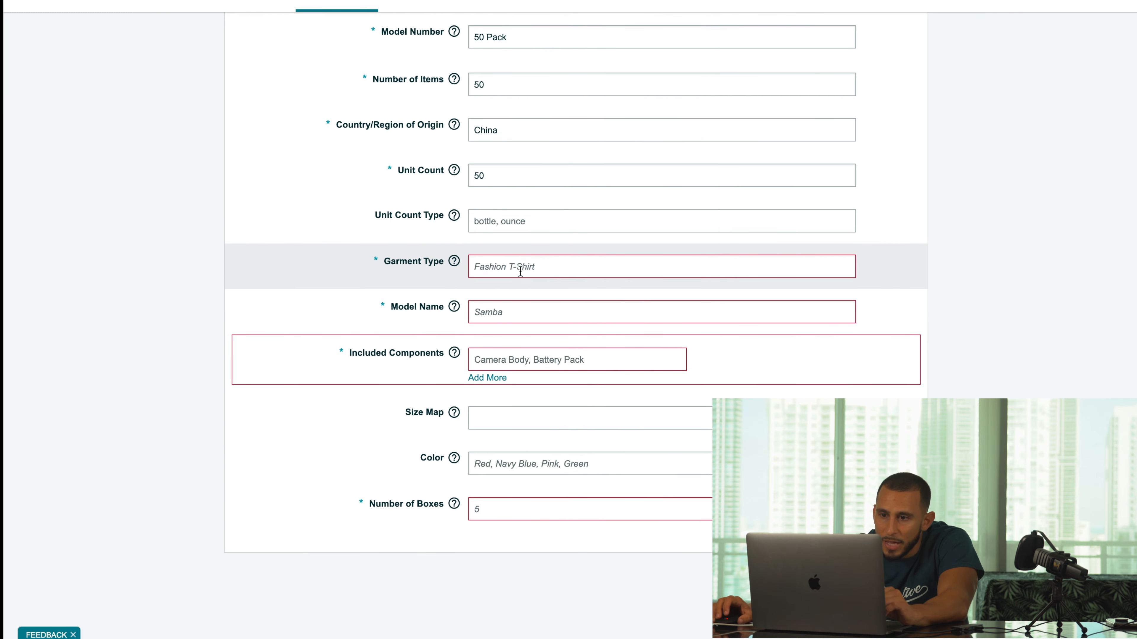
pyautogui.scroll(3, 537, 273)
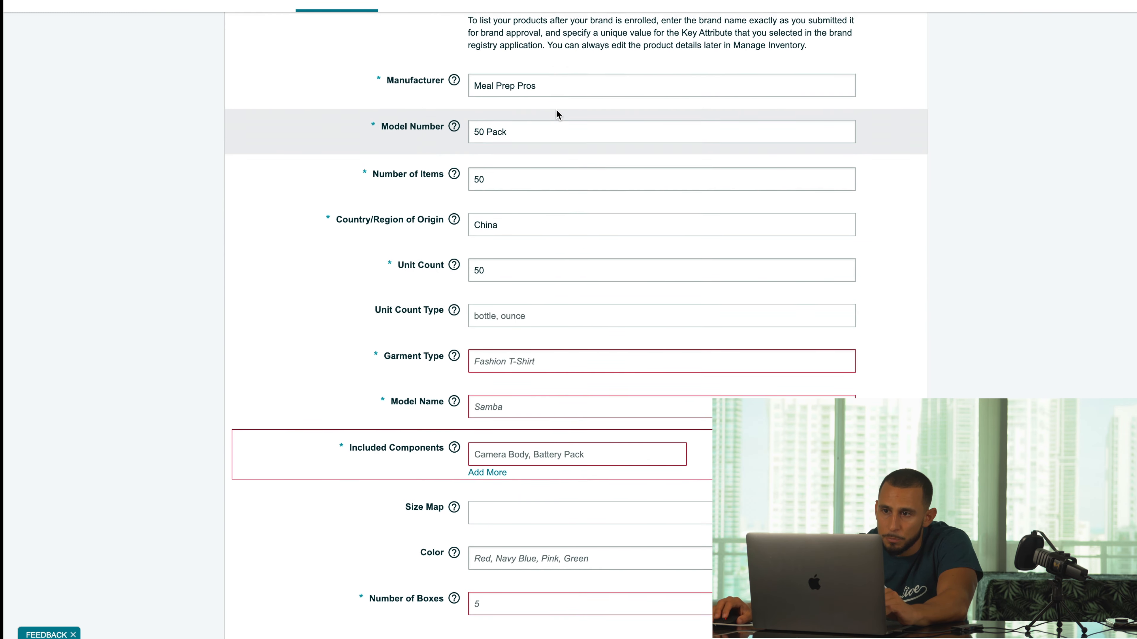
pyautogui.scroll(7, 556, 113)
# - Paste 'Meal Prep Containers' into Garment Type, Model Name and Included Components
pyautogui.moveTo(564, 173); pyautogui.dragTo(457, 179)
pyautogui.hotkey('ctrl', 'c')
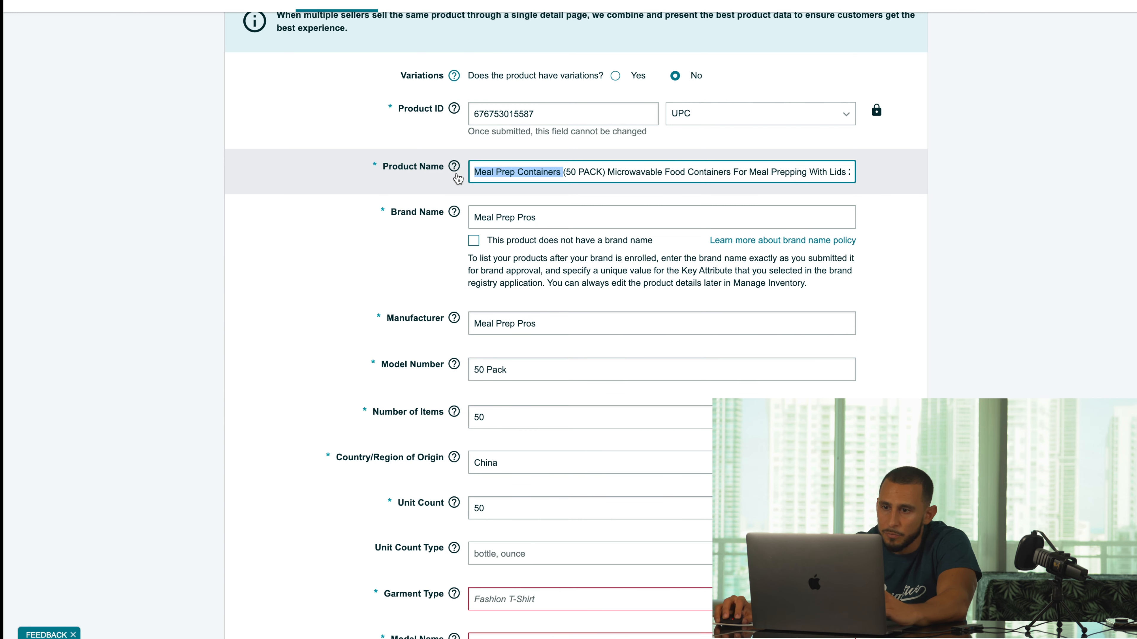
pyautogui.click(962, 266)
pyautogui.scroll(-14, 769, 367)
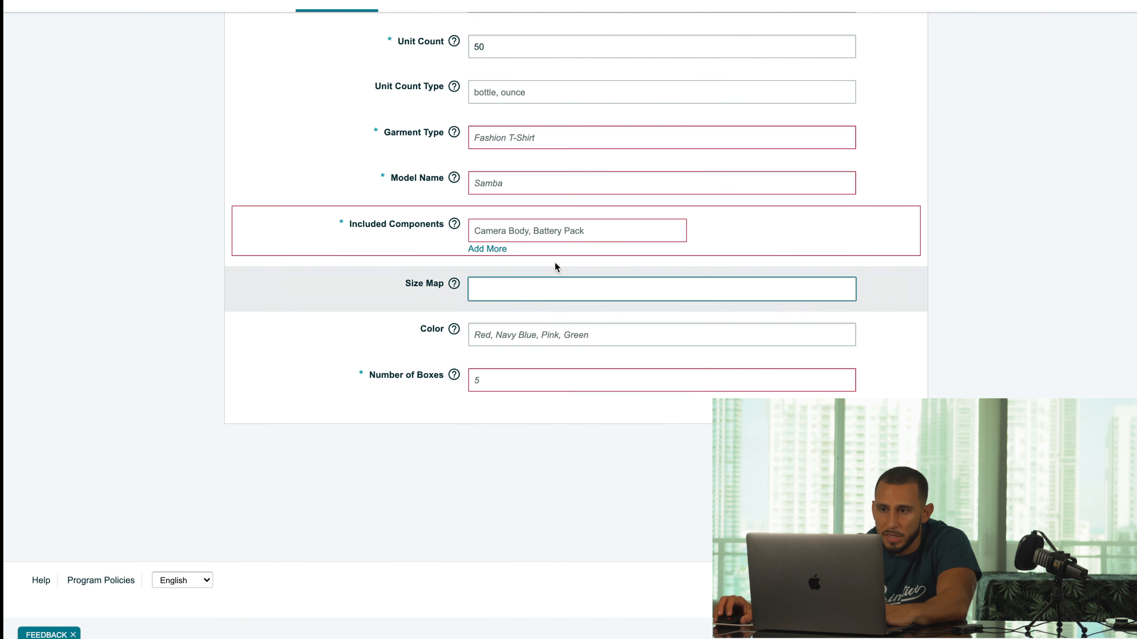
pyautogui.scroll(2, 537, 187)
pyautogui.click(513, 210)
pyautogui.hotkey('ctrl', 'v')
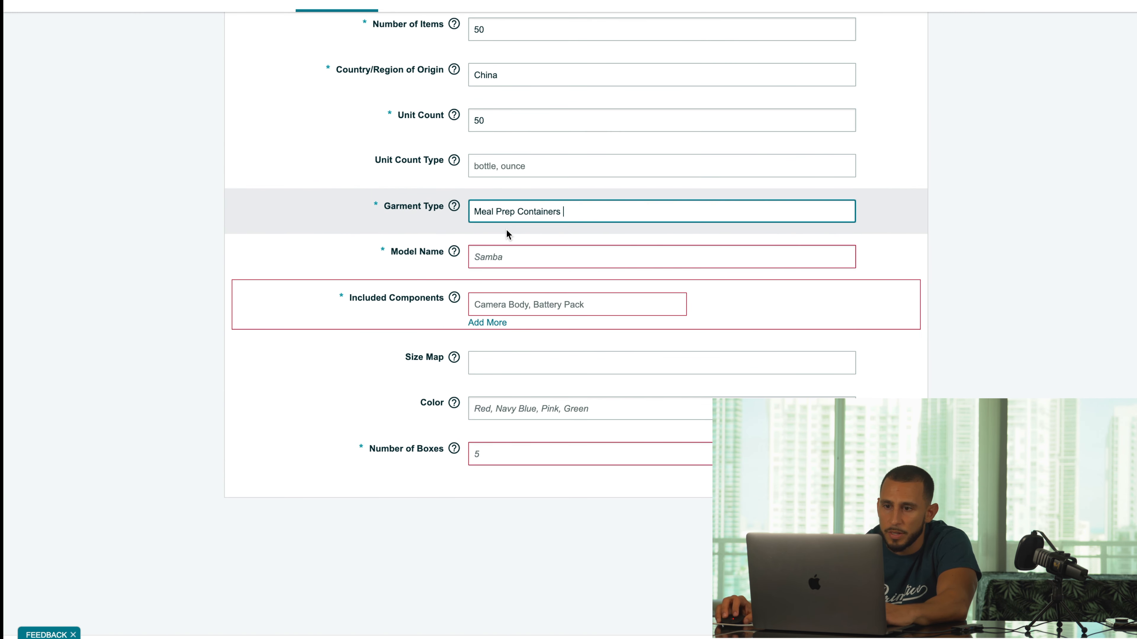
pyautogui.click(576, 255)
pyautogui.hotkey('ctrl', 'v')
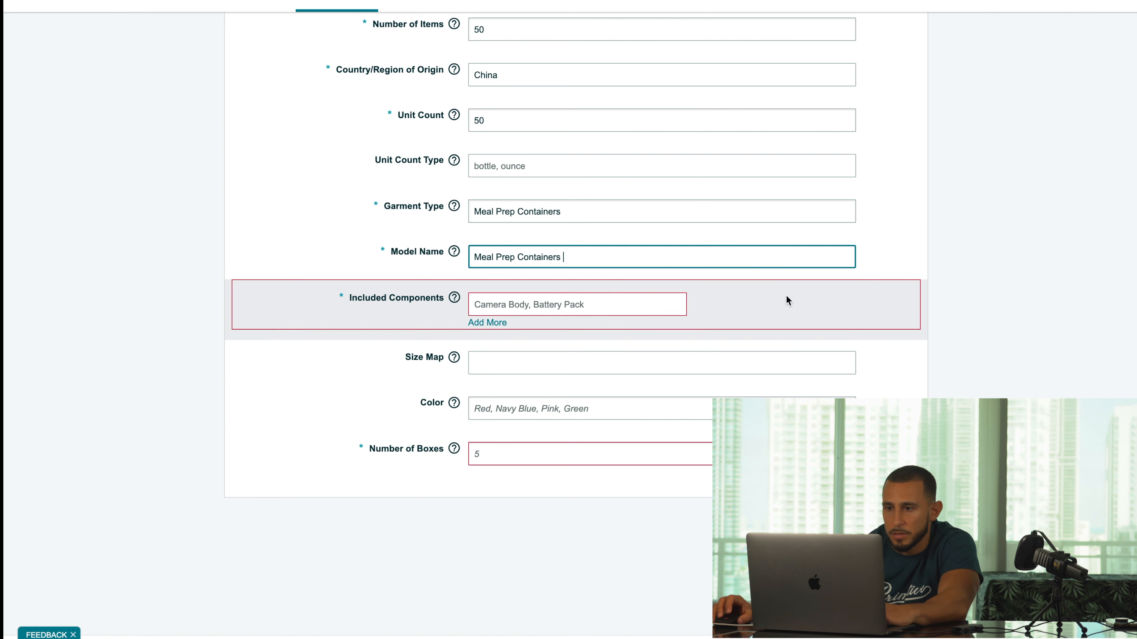
pyautogui.click(592, 312)
pyautogui.hotkey('ctrl', 'v')
pyautogui.click(781, 368)
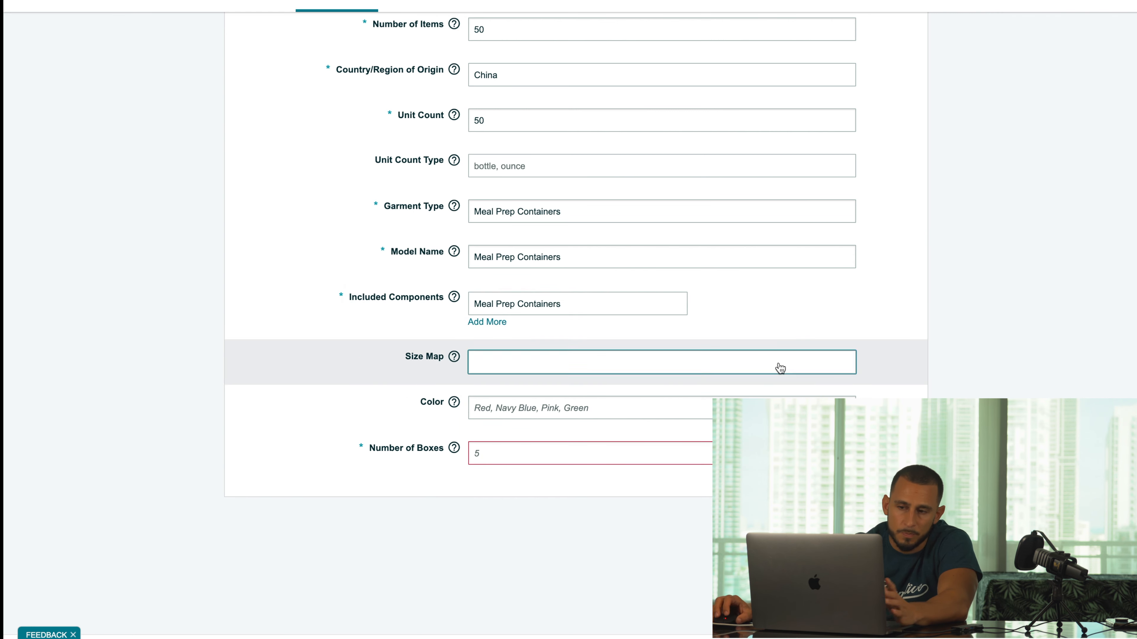
# - Set Number of Boxes to 50 and bring up the Variations section
pyautogui.click(549, 450)
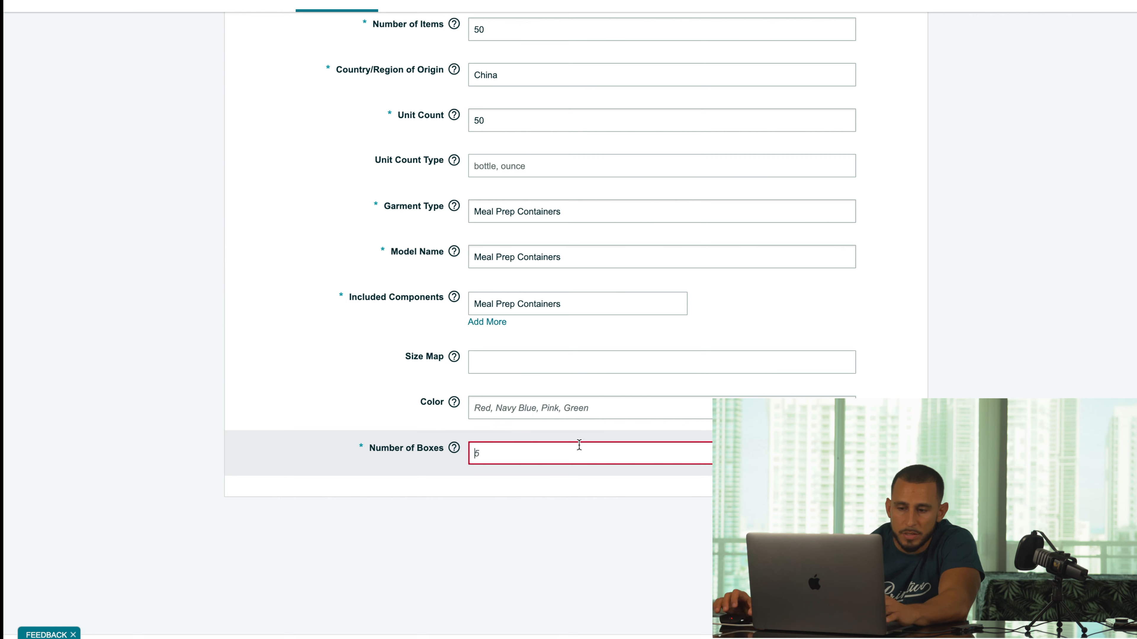
pyautogui.write('50')
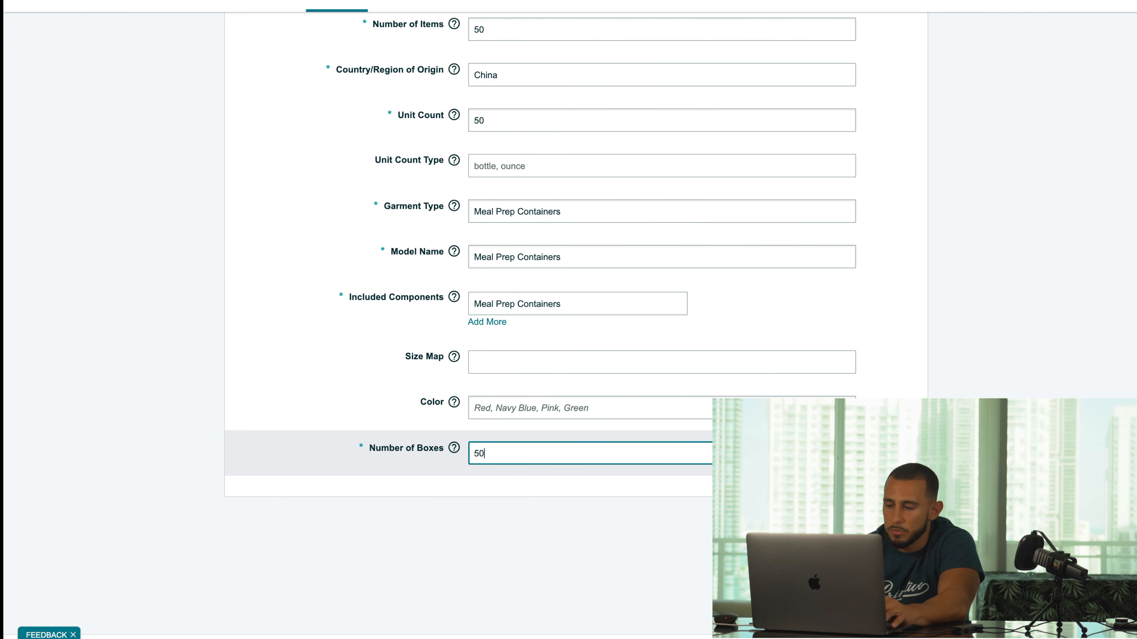
pyautogui.scroll(6, 604, 198)
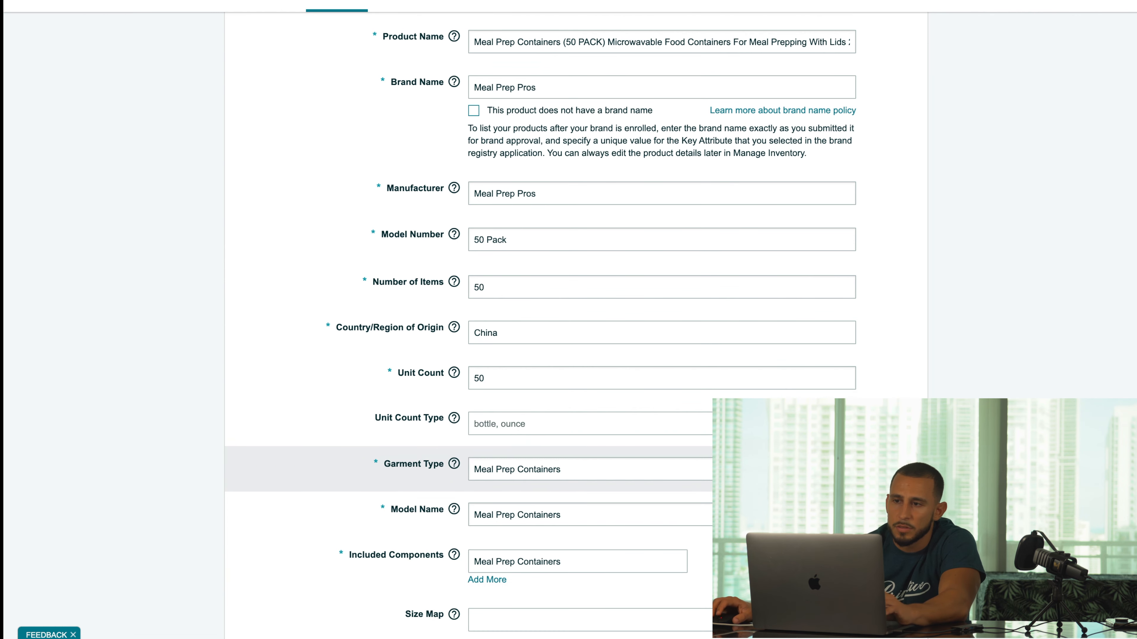
pyautogui.click(412, 5)
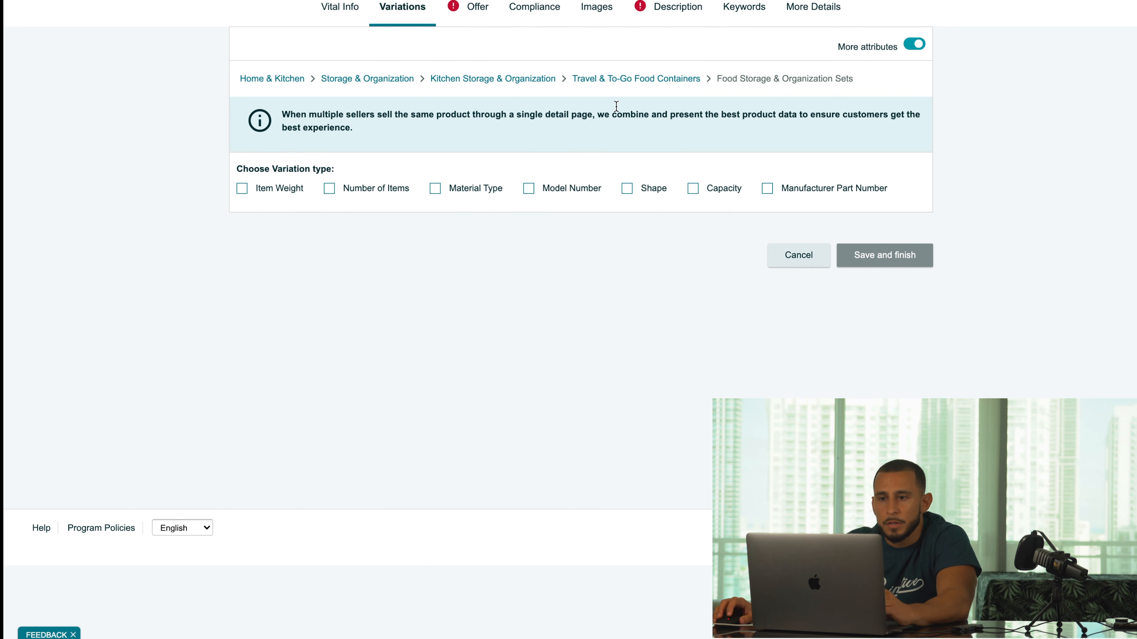
# - On the Offer tab, enter Standard Price 28.88 USD and choose New as the Condition
pyautogui.click(476, 8)
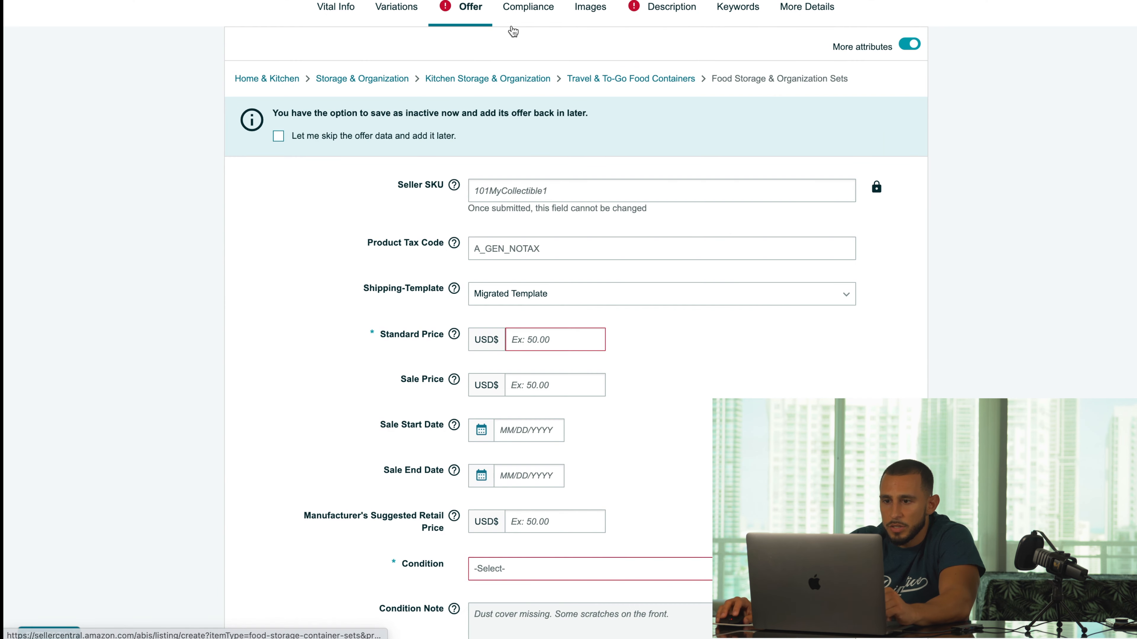
pyautogui.click(584, 344)
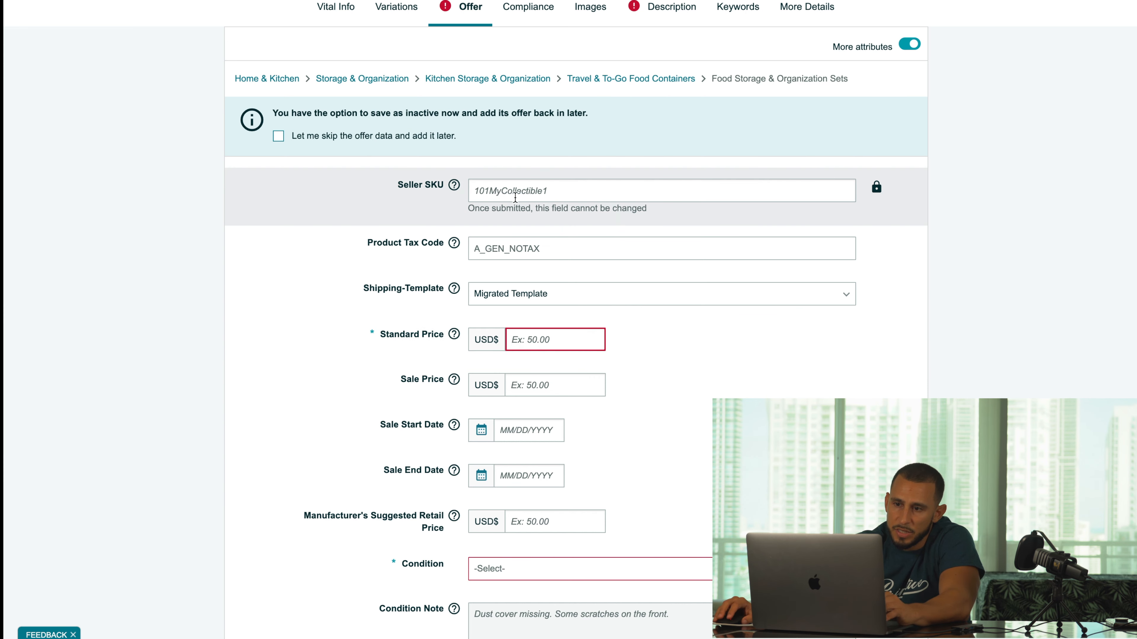
pyautogui.scroll(-1, 518, 223)
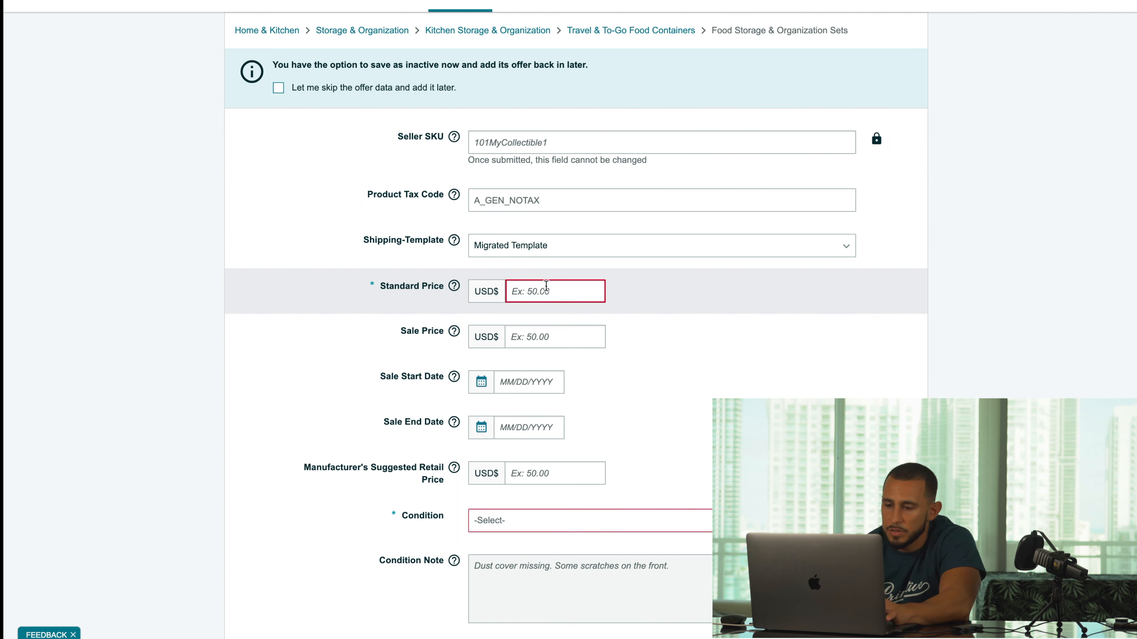
pyautogui.write('28.88')
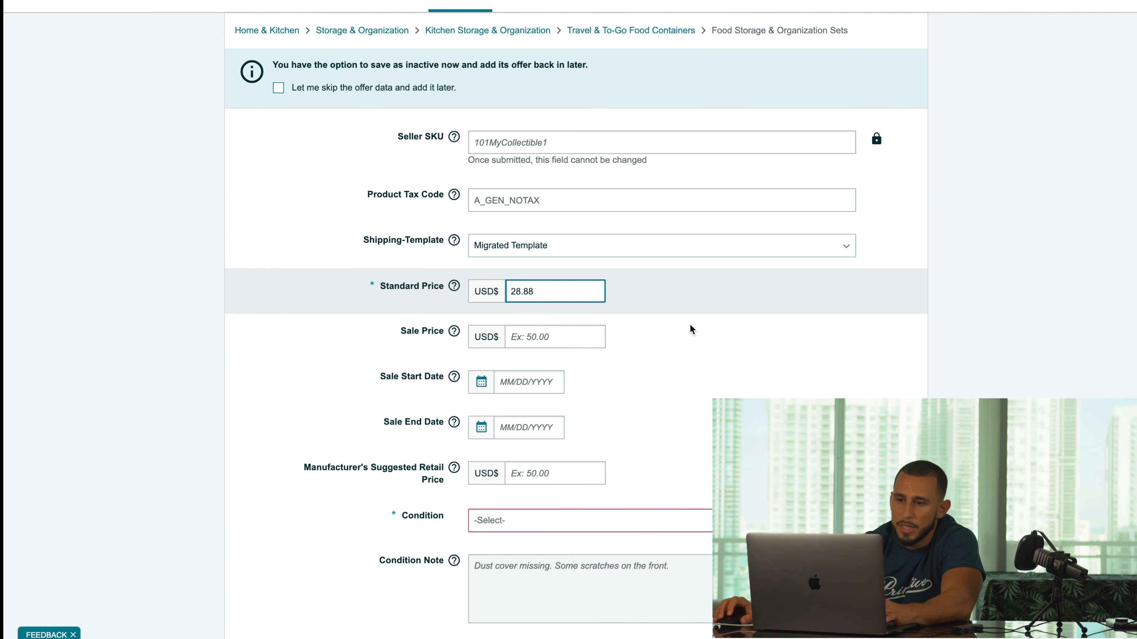
pyautogui.click(547, 523)
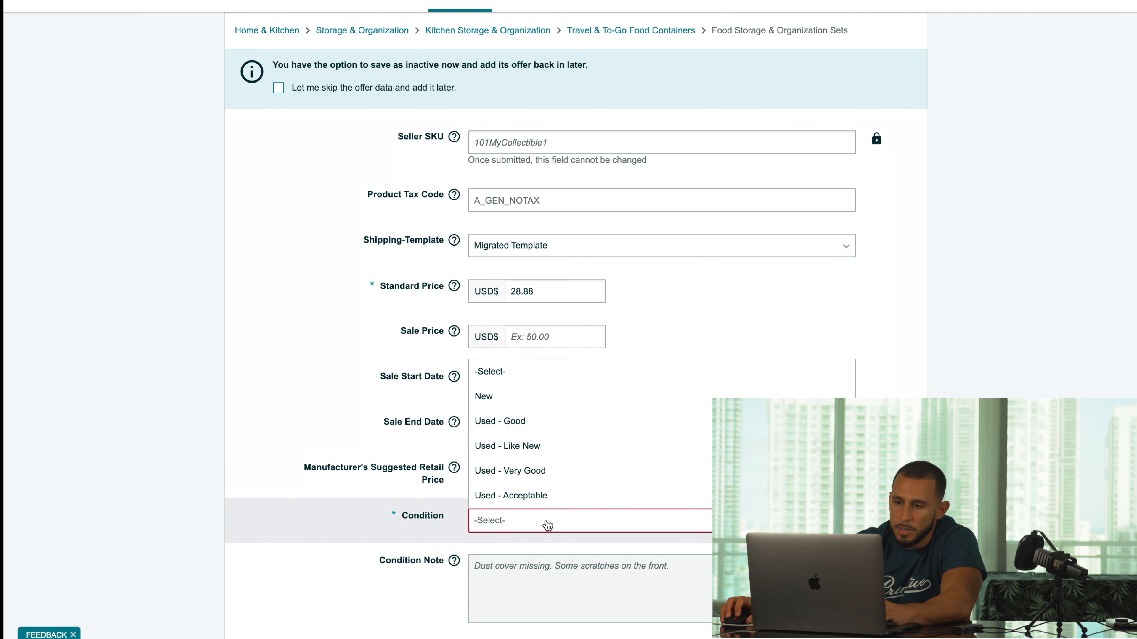
pyautogui.click(535, 397)
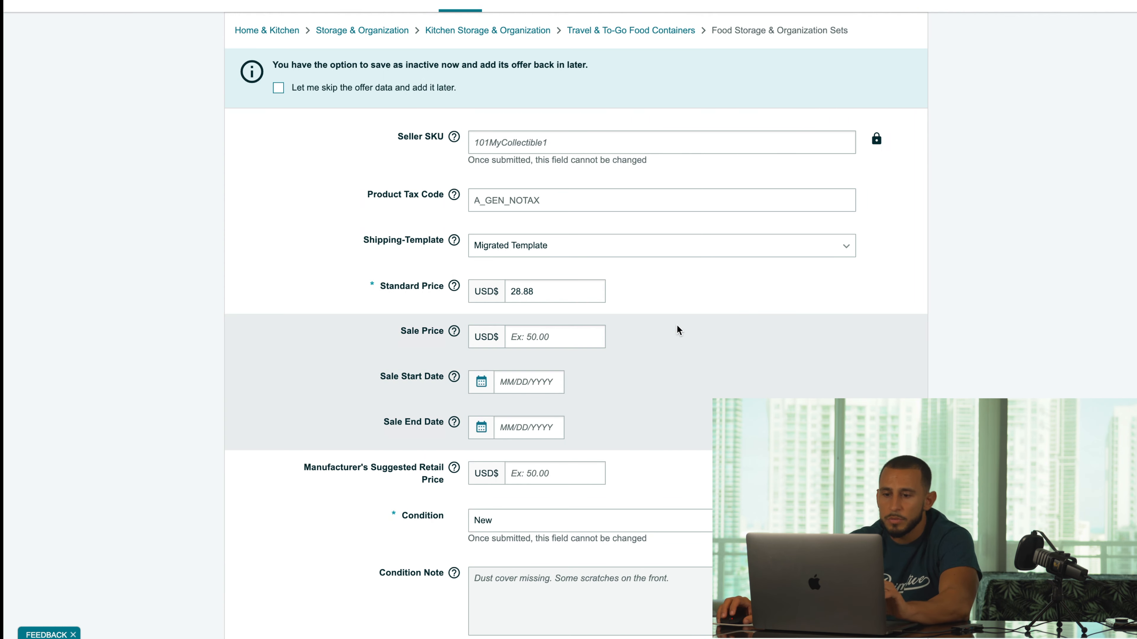
pyautogui.scroll(2, 526, 102)
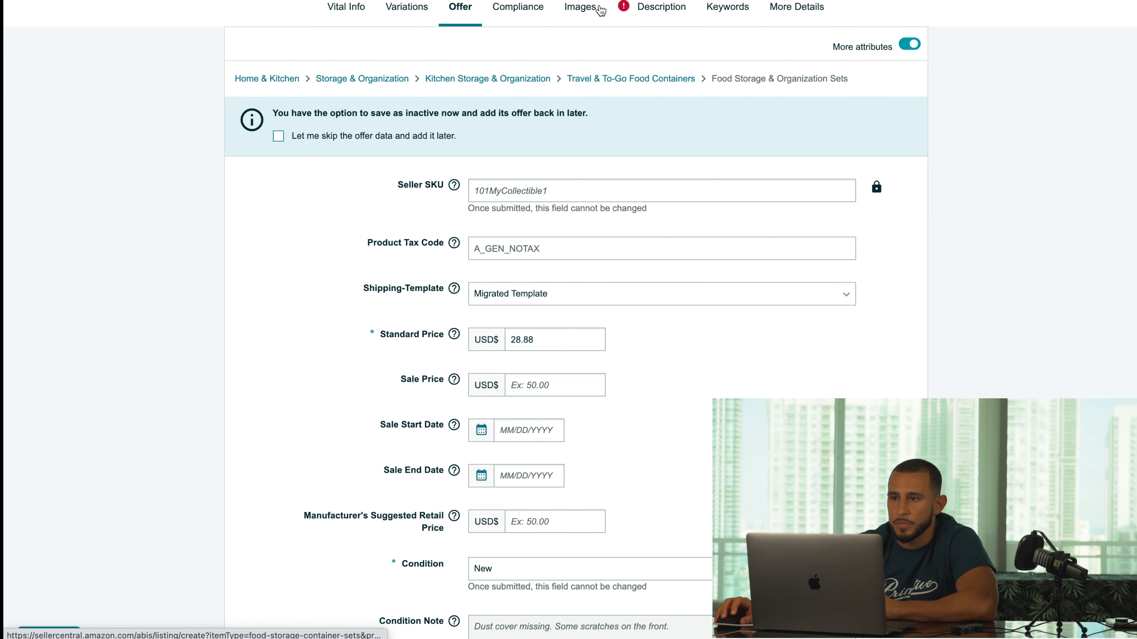
# - Look over the Compliance fields, then move on to the empty Images upload page
pyautogui.click(528, 10)
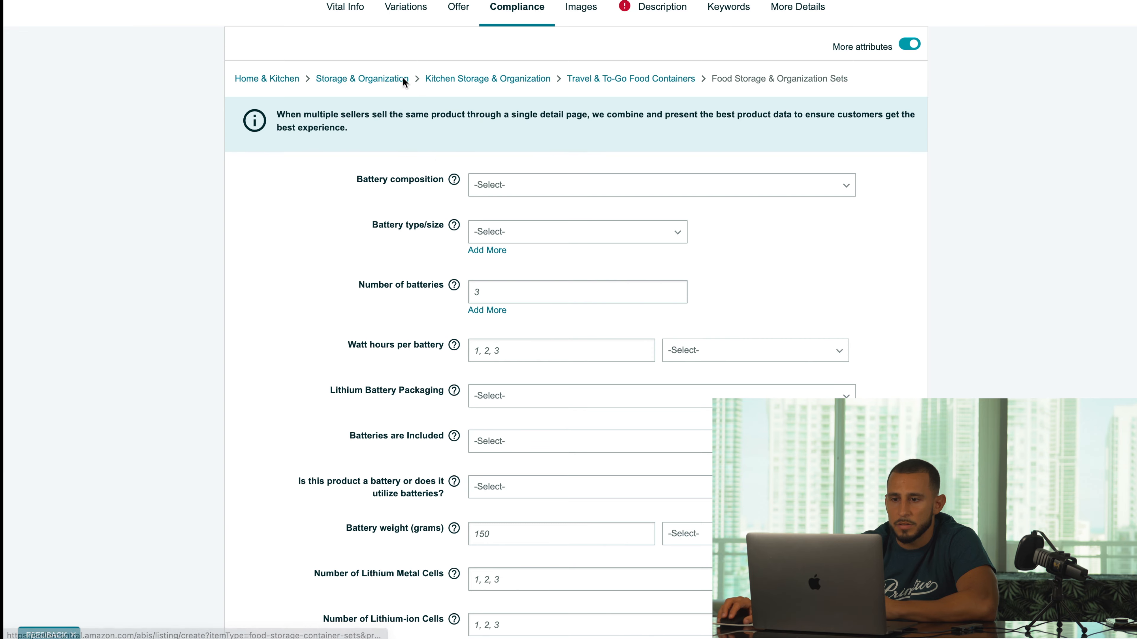
pyautogui.scroll(-20, 404, 82)
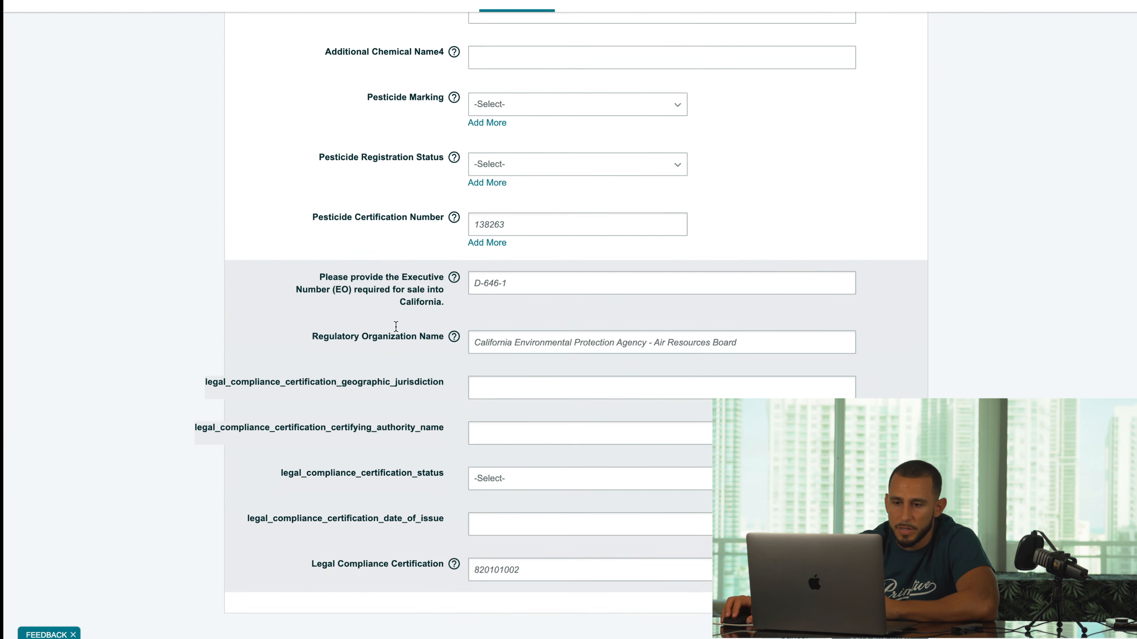
pyautogui.scroll(20, 395, 326)
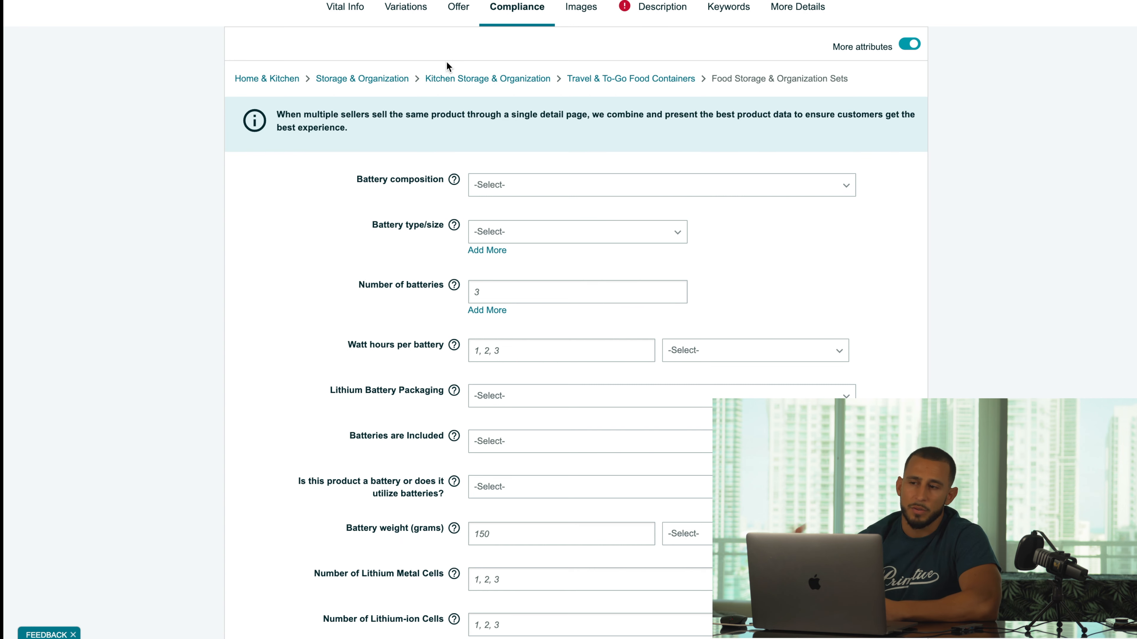
pyautogui.click(580, 9)
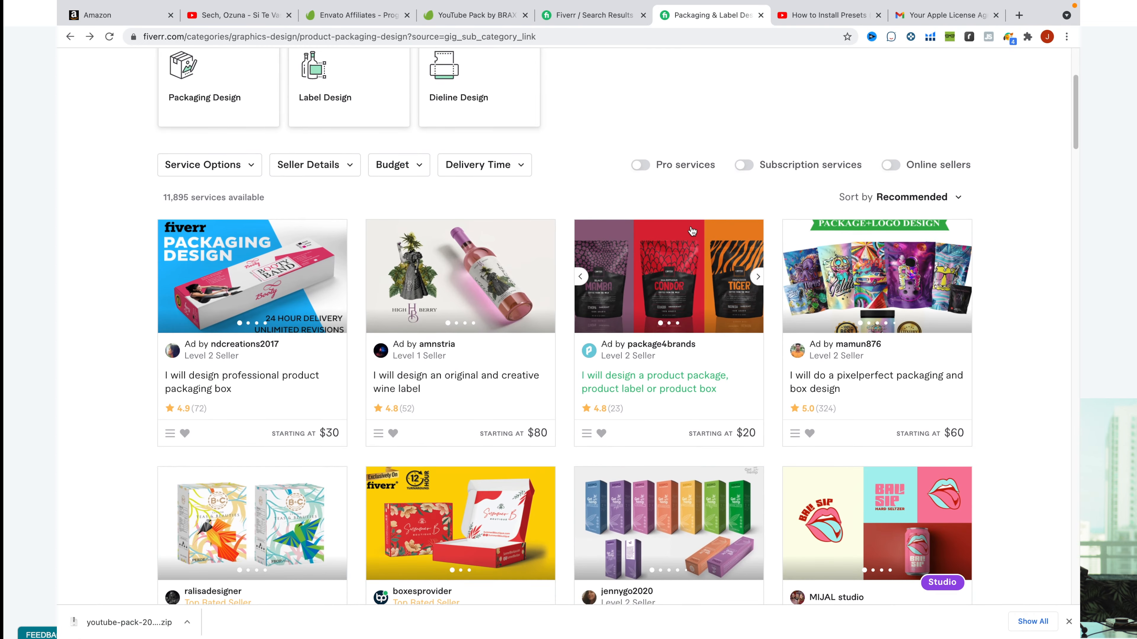
# - Open the professional product packaging box gig and flip through its sample images
pyautogui.scroll(-4, 707, 230)
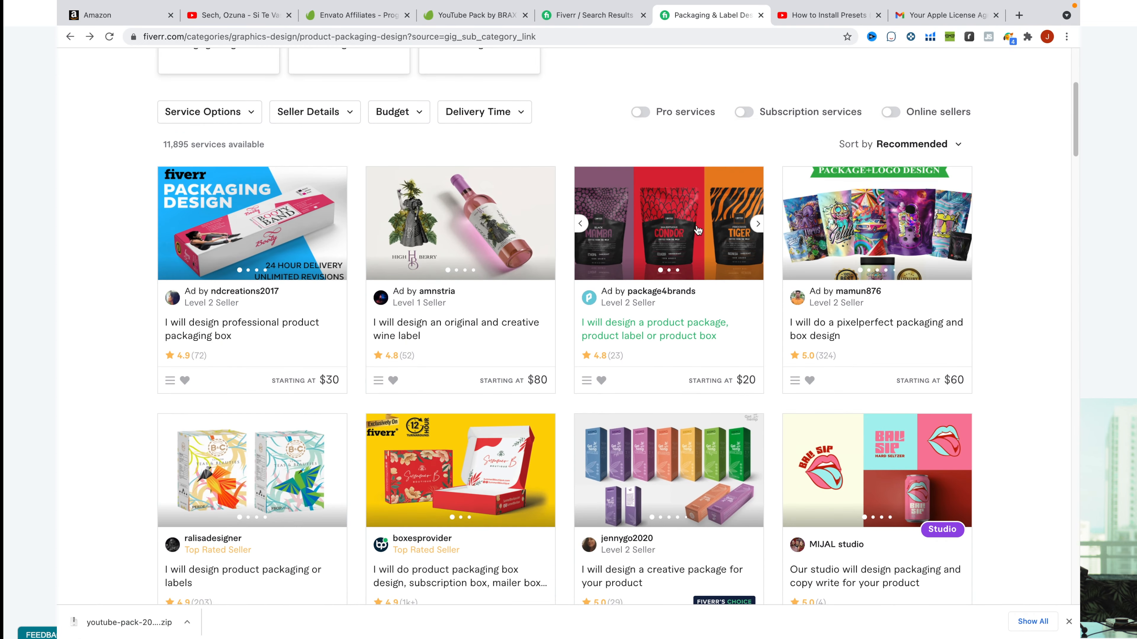
pyautogui.scroll(-5, 705, 228)
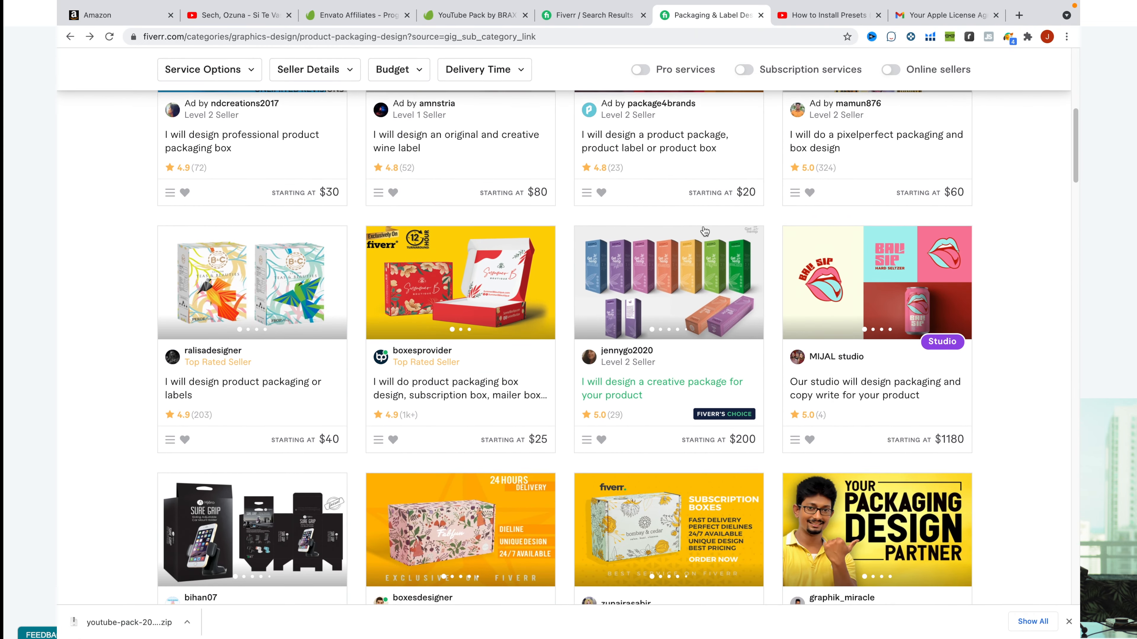
pyautogui.scroll(-5, 698, 228)
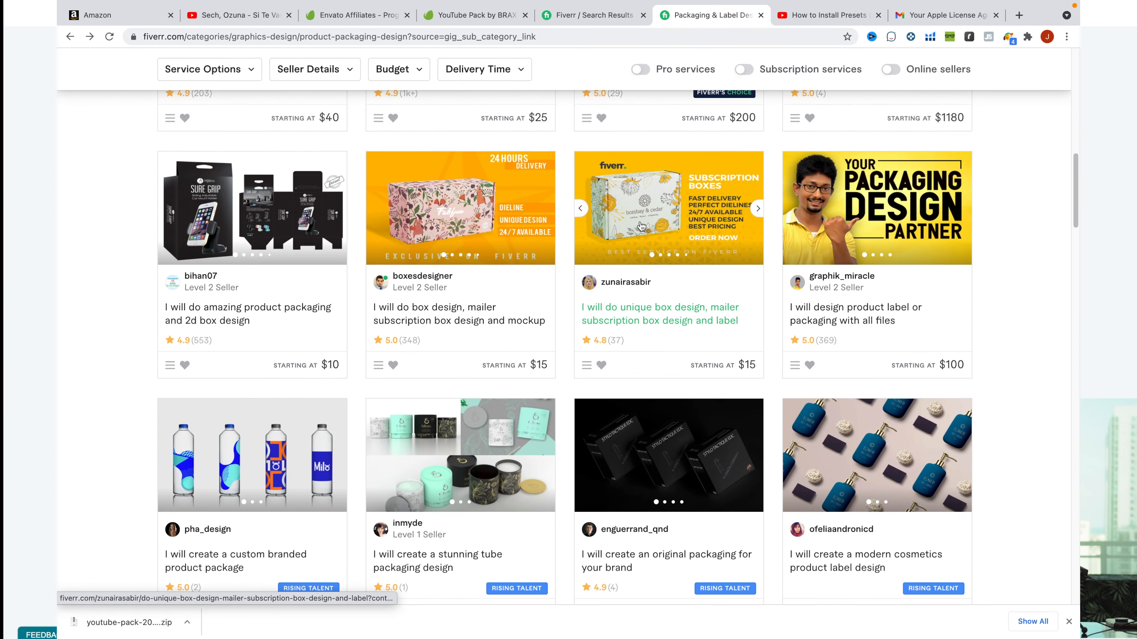
pyautogui.scroll(14, 620, 228)
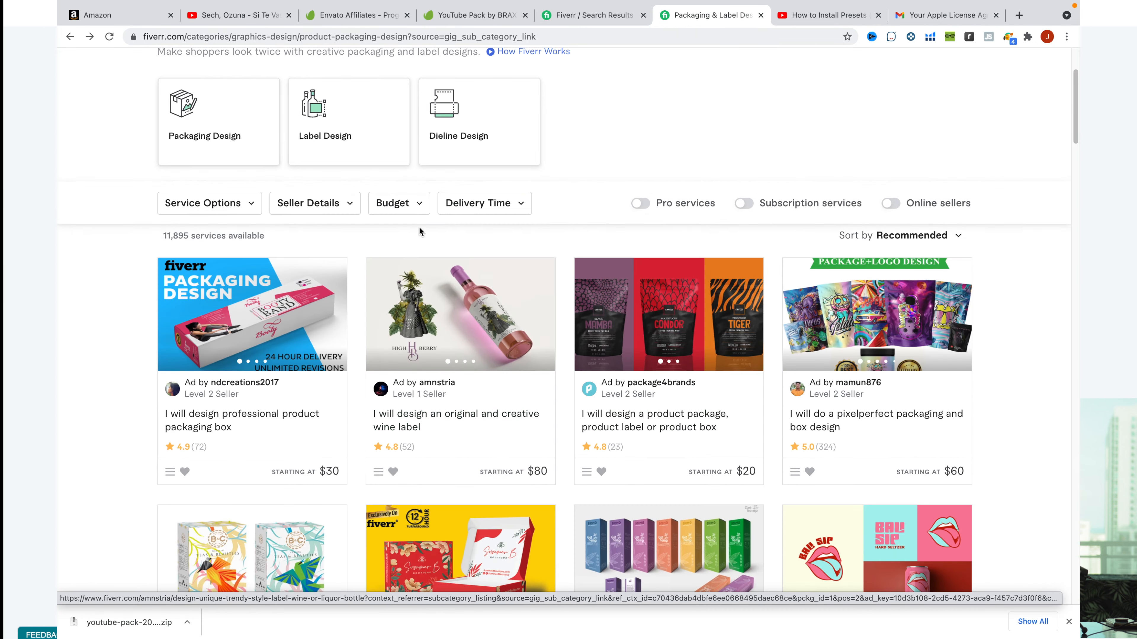
pyautogui.click(269, 295)
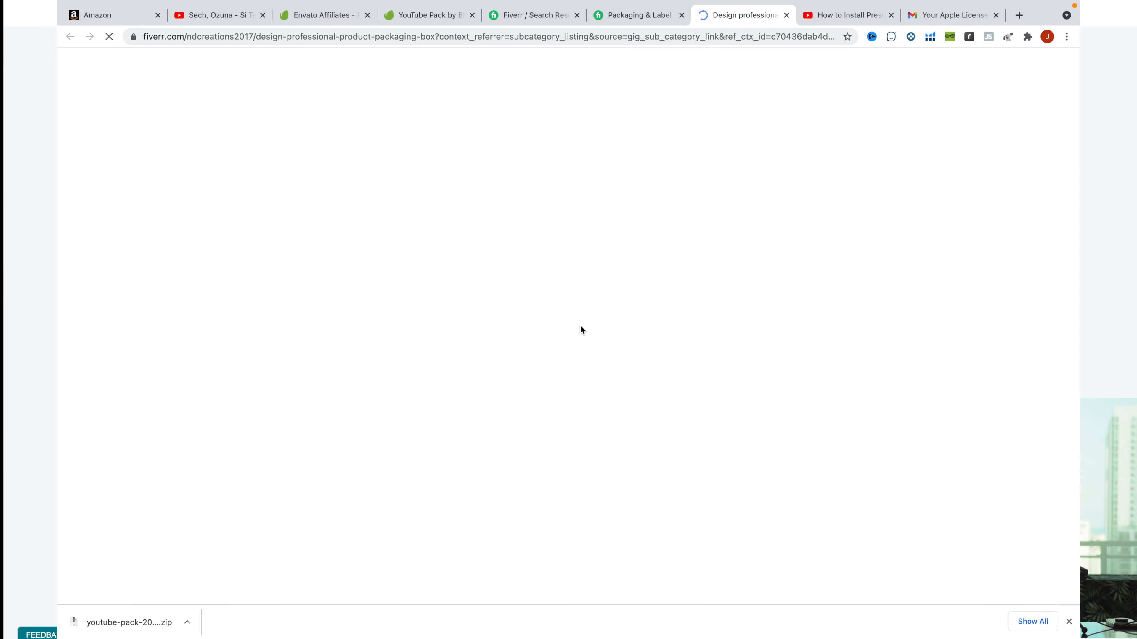
pyautogui.click(619, 391)
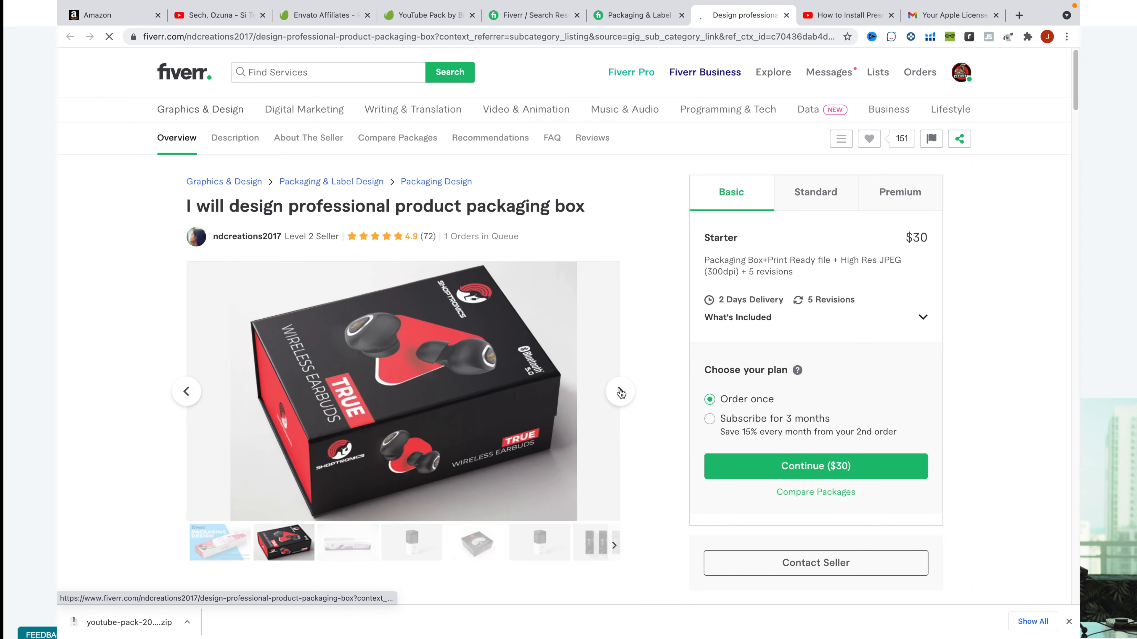
pyautogui.click(620, 392)
pyautogui.click(621, 392)
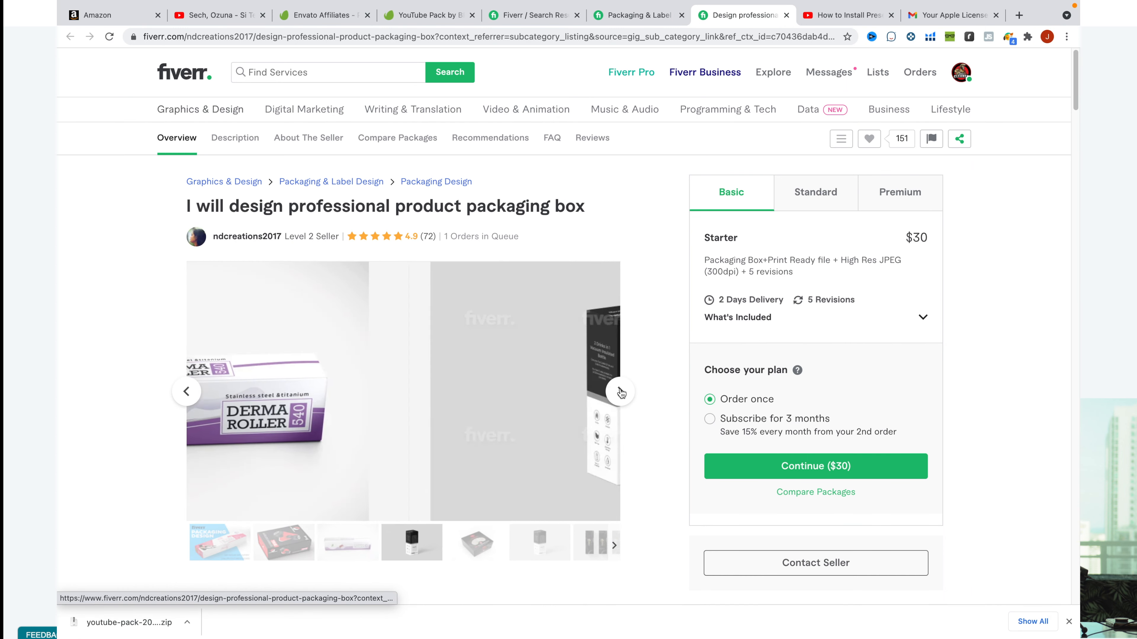
pyautogui.click(620, 393)
pyautogui.click(620, 393)
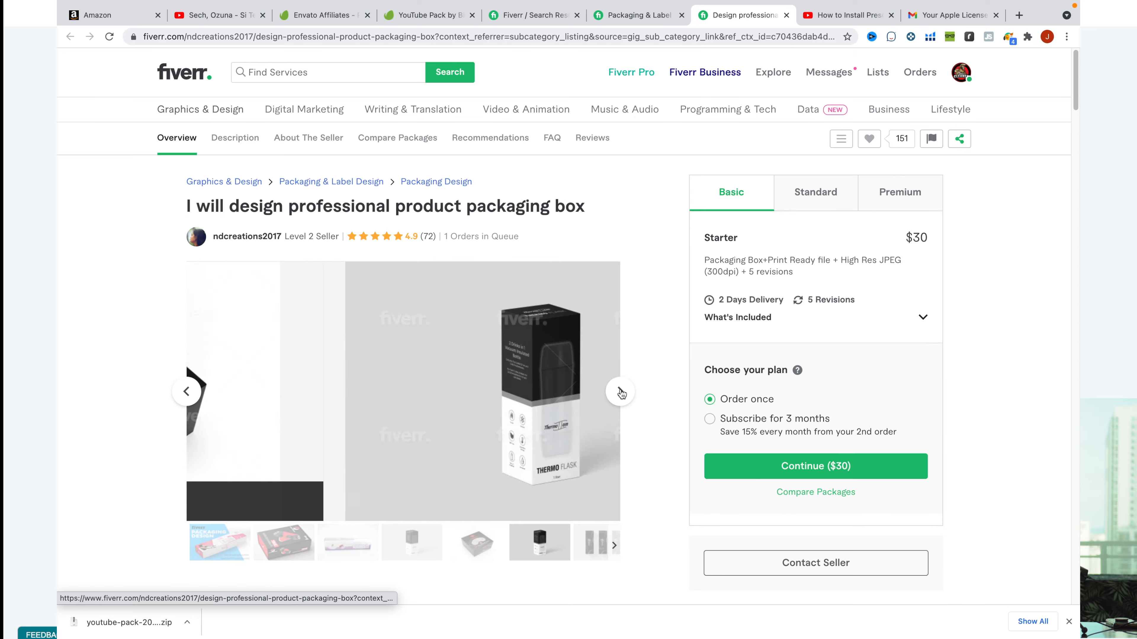
pyautogui.click(620, 392)
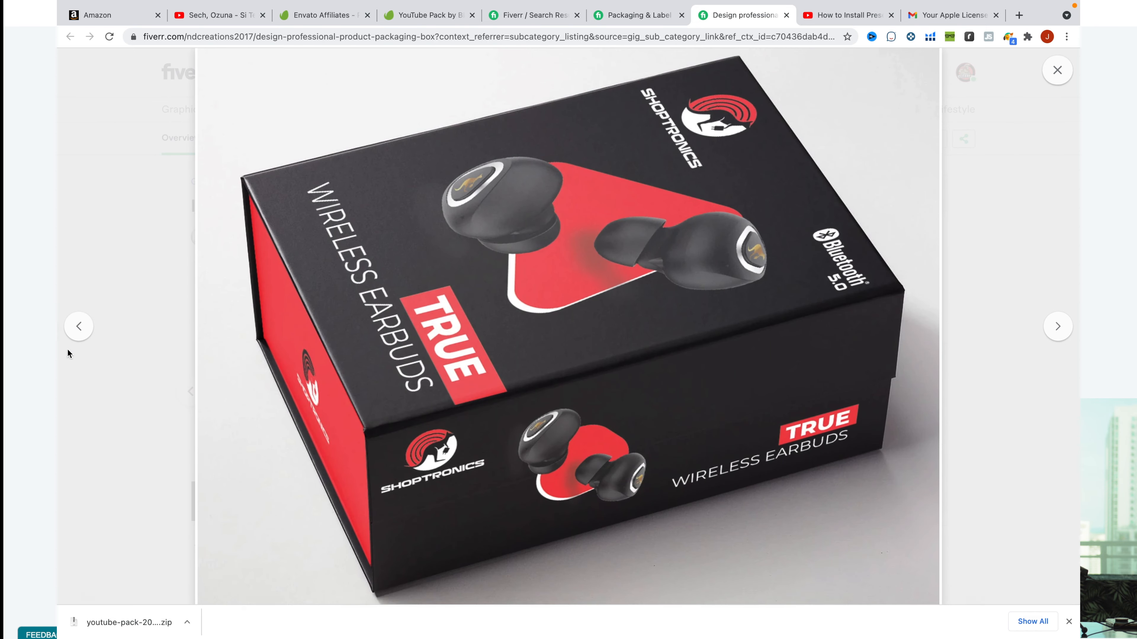
pyautogui.click(79, 327)
pyautogui.click(132, 272)
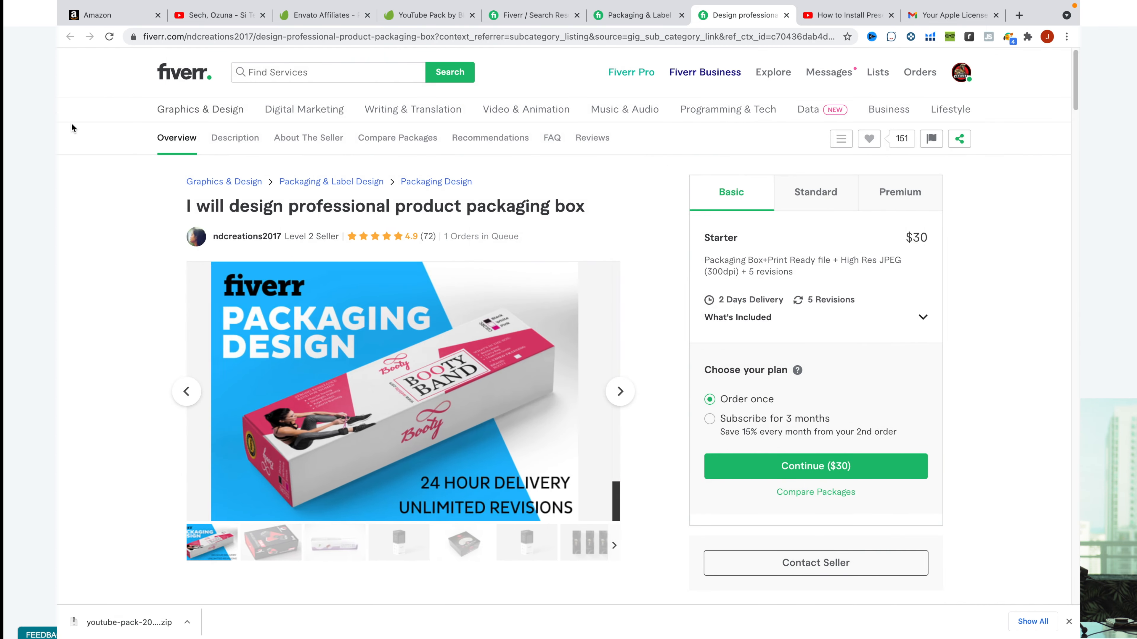
# - Back on the listing, open the modern cosmetics product label design gig and view its samples
pyautogui.click(637, 15)
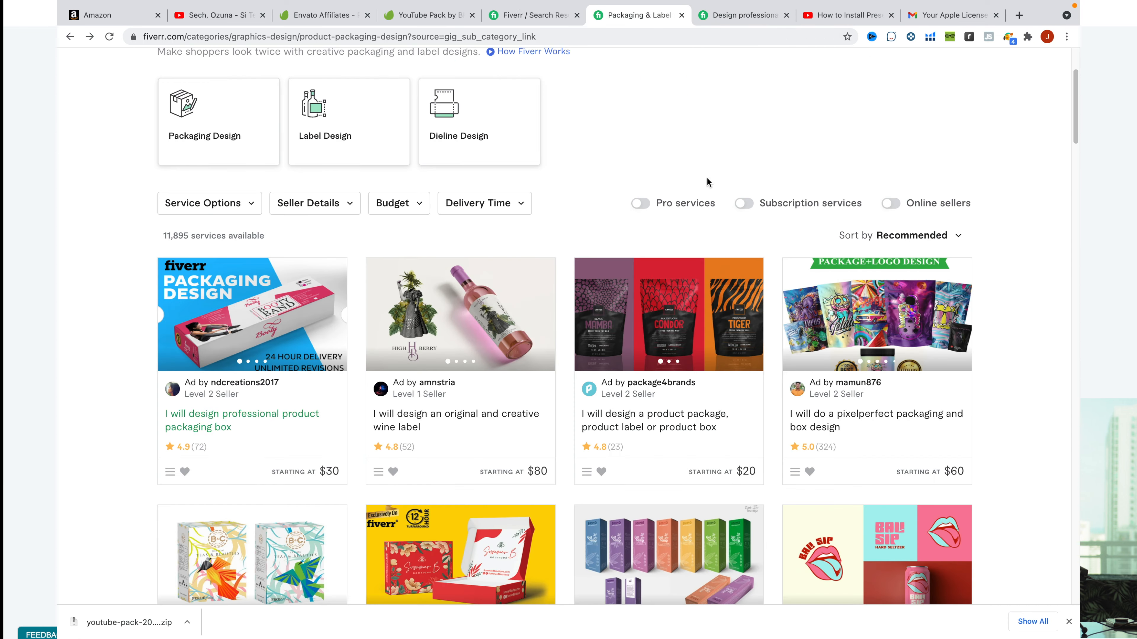
pyautogui.scroll(-4, 599, 330)
pyautogui.scroll(-1, 592, 302)
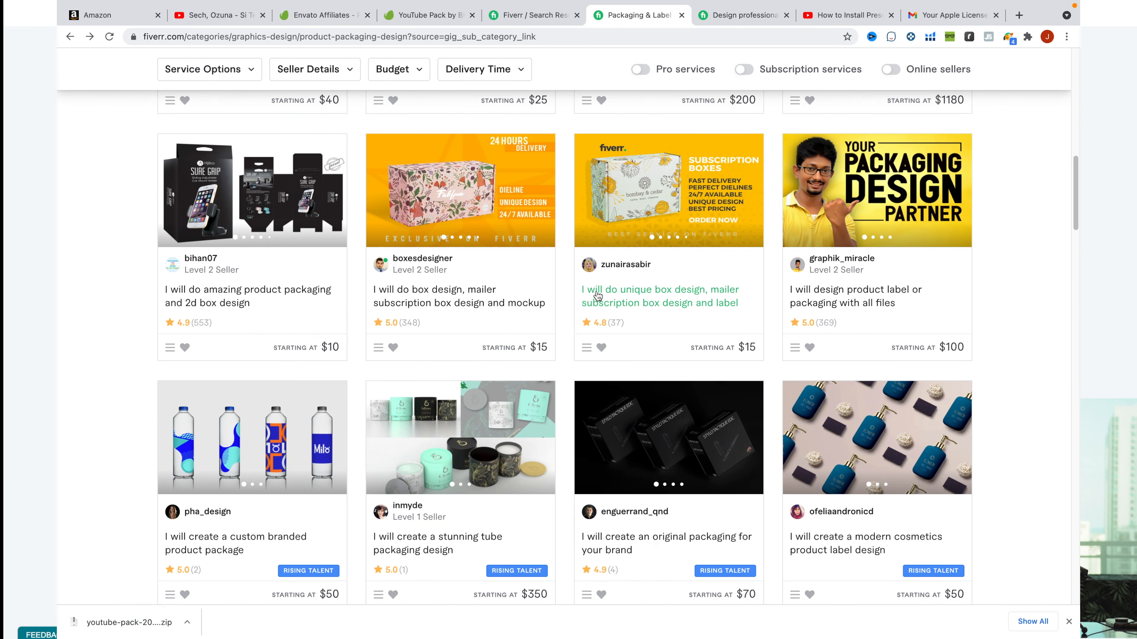
pyautogui.click(874, 415)
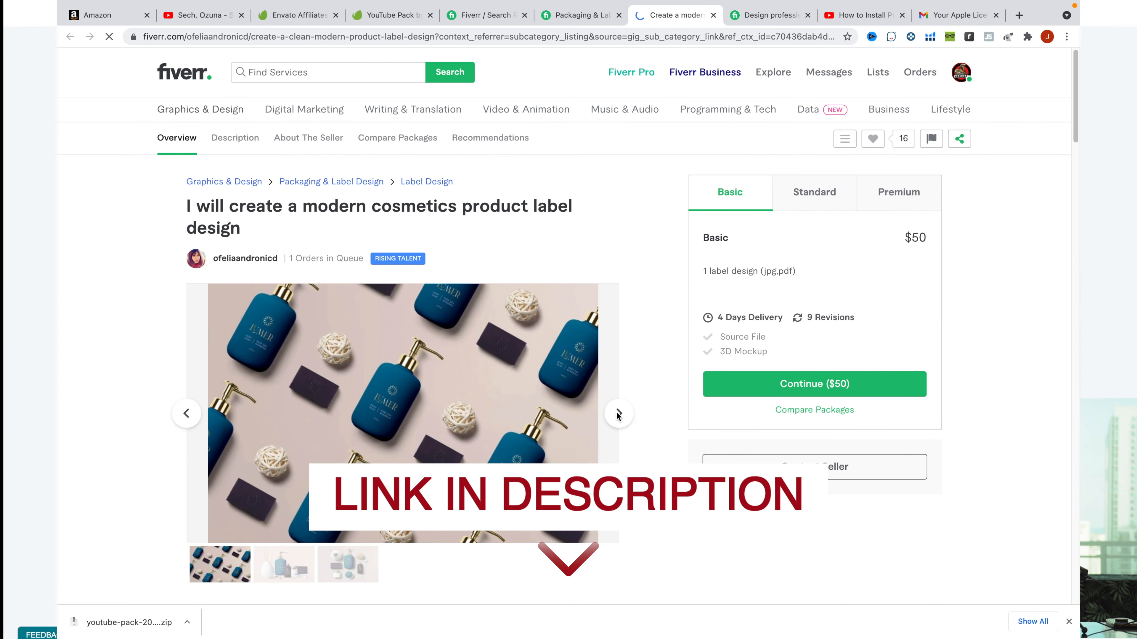
pyautogui.click(618, 414)
pyautogui.click(618, 414)
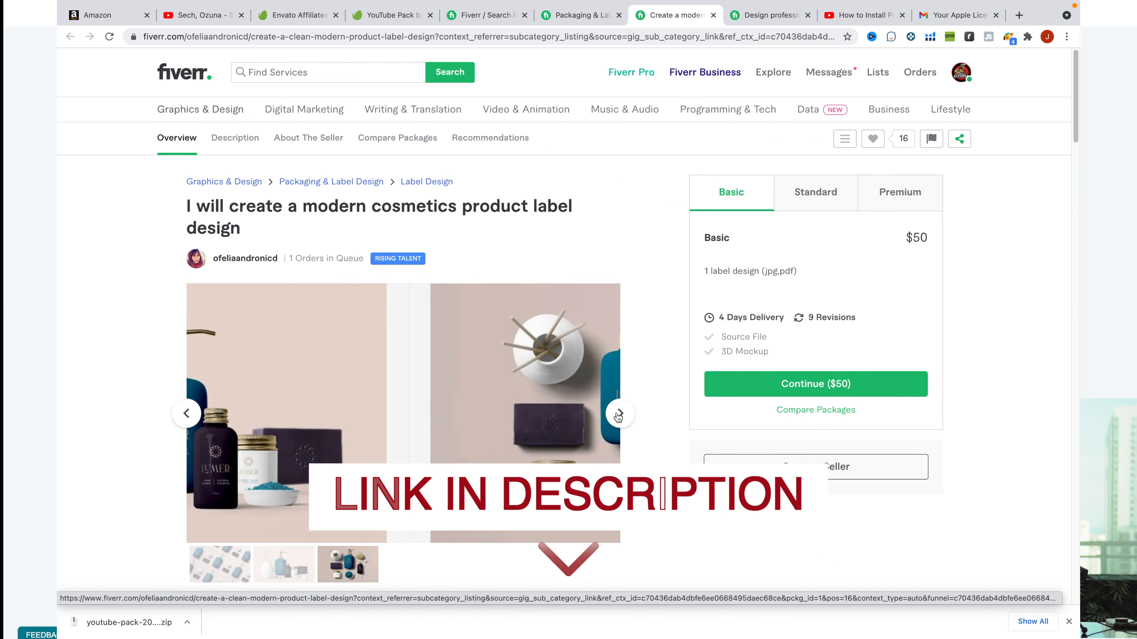